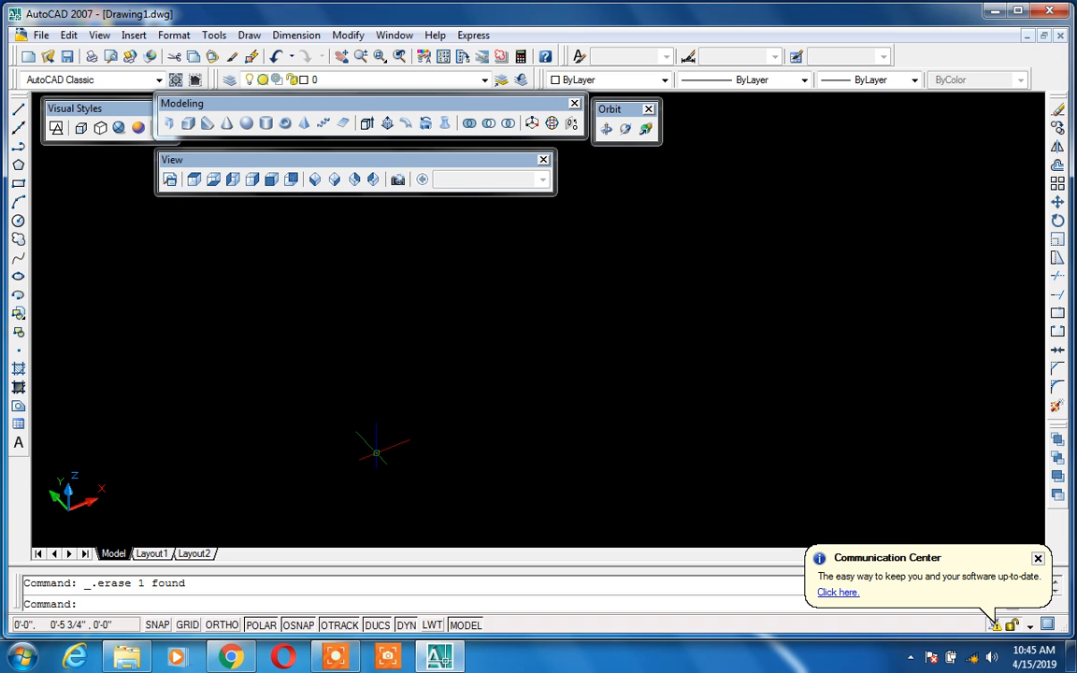
Draw a tall, narrow solid box freehand by its two base corners and its height.
{"action": "type", "text": "box"}
{"action": "key", "text": "Return"}
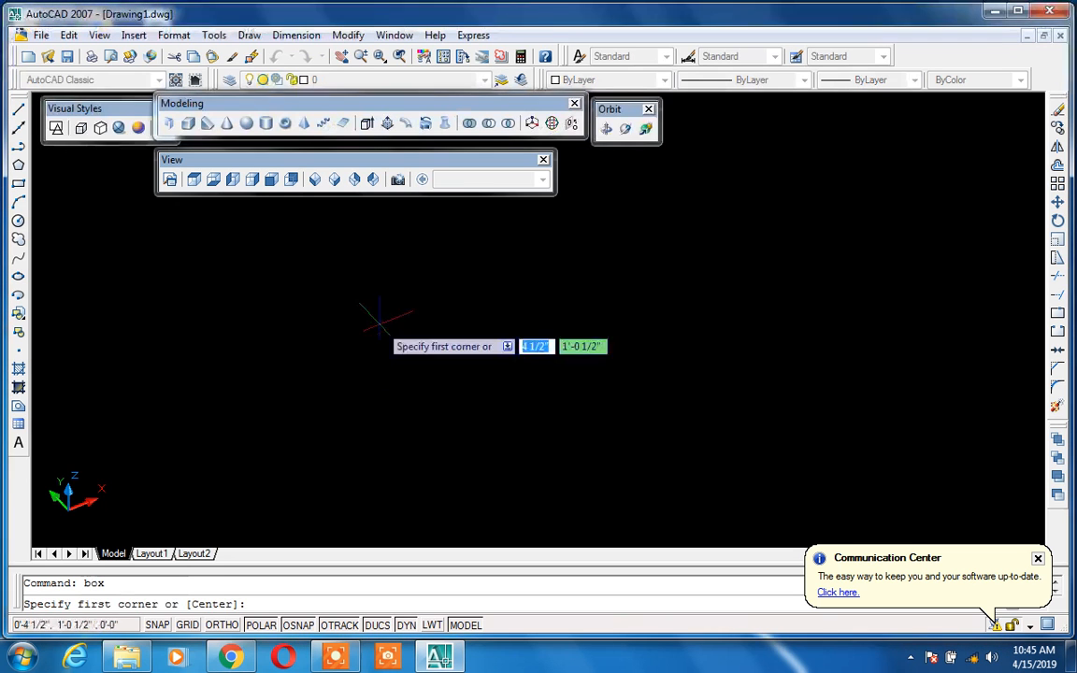
{"action": "left_click", "coordinate": [387, 325]}
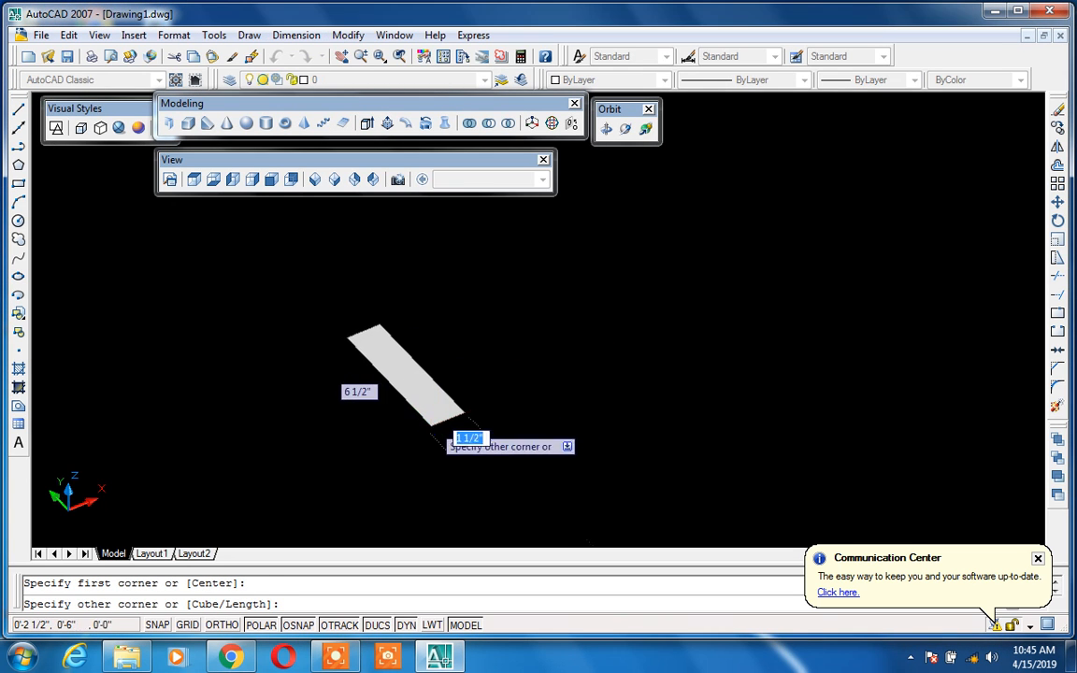
{"action": "left_click", "coordinate": [461, 422]}
{"action": "left_click", "coordinate": [412, 236]}
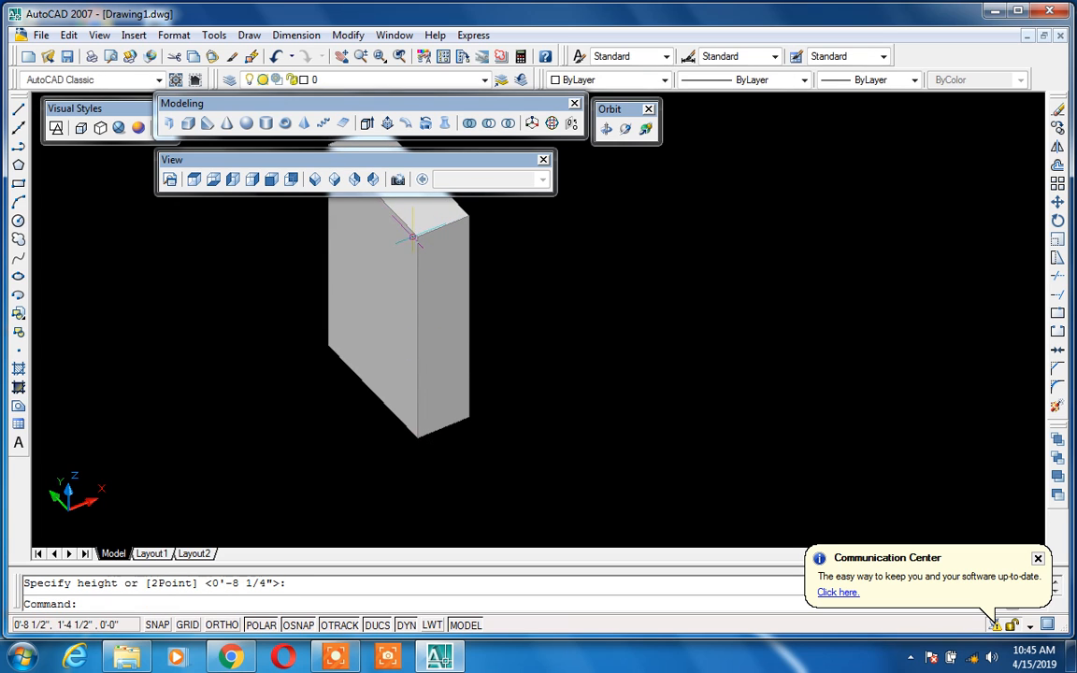
{"action": "left_click", "coordinate": [412, 236]}
{"action": "left_click", "coordinate": [532, 125]}
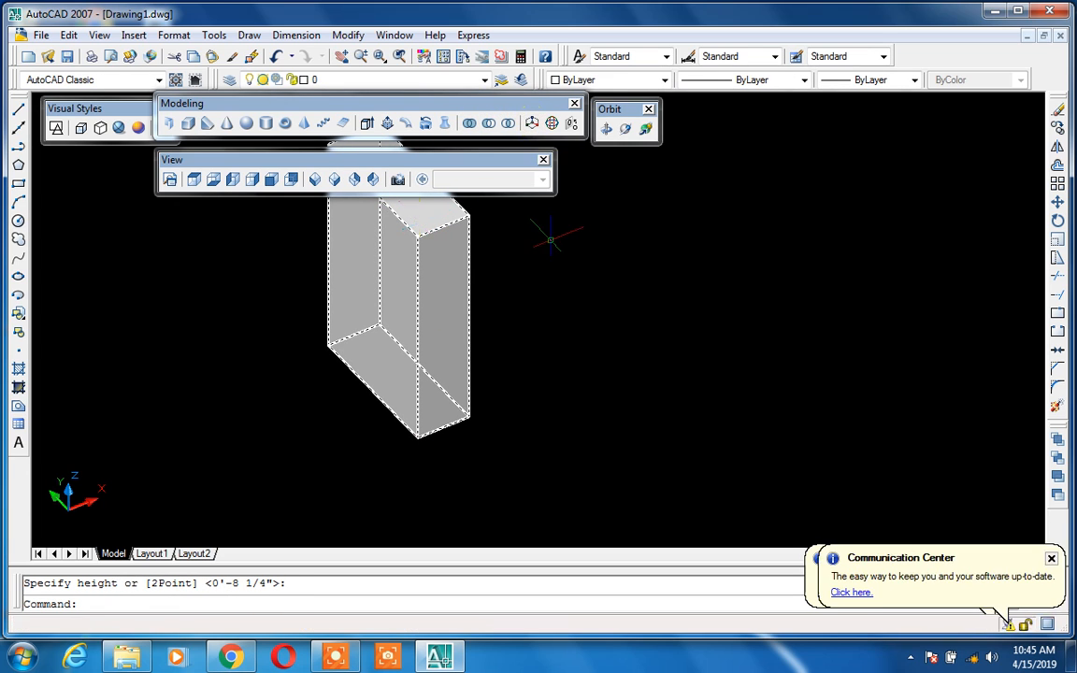
{"action": "type", "text": "3dmove"}
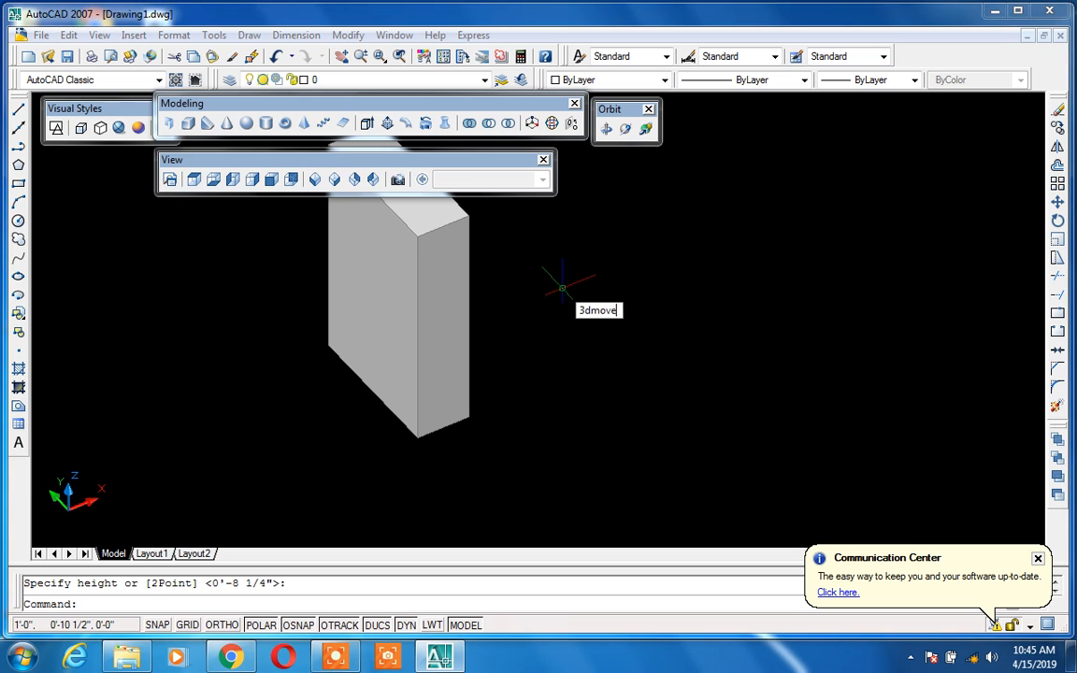
{"action": "key", "text": "Return"}
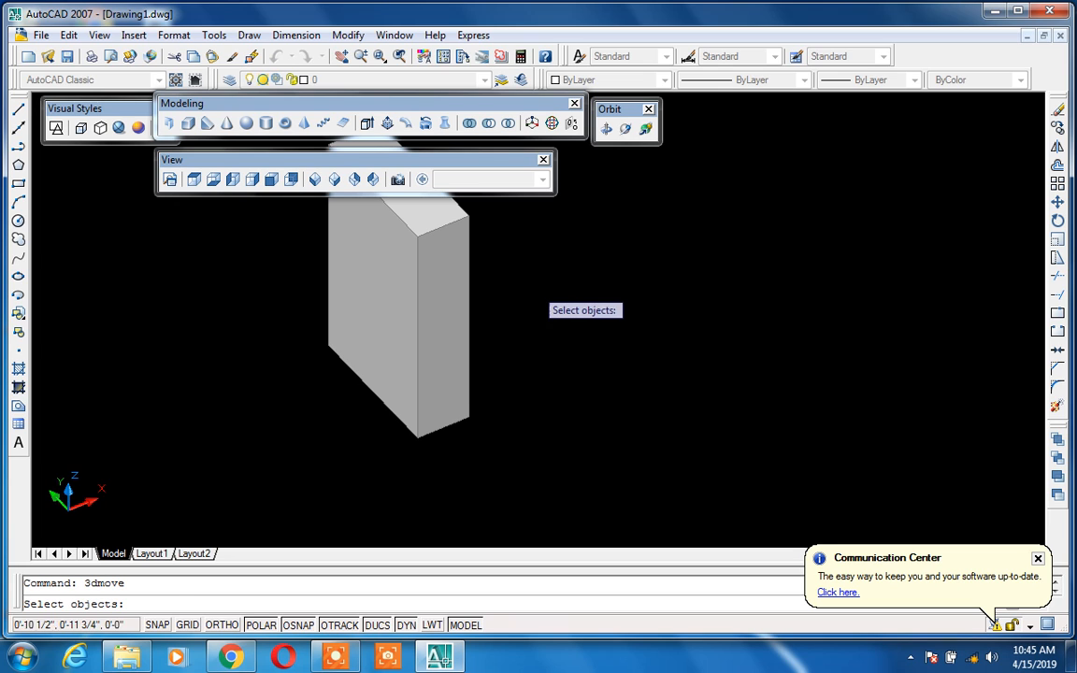
{"action": "left_click", "coordinate": [466, 288]}
{"action": "key", "text": "Return"}
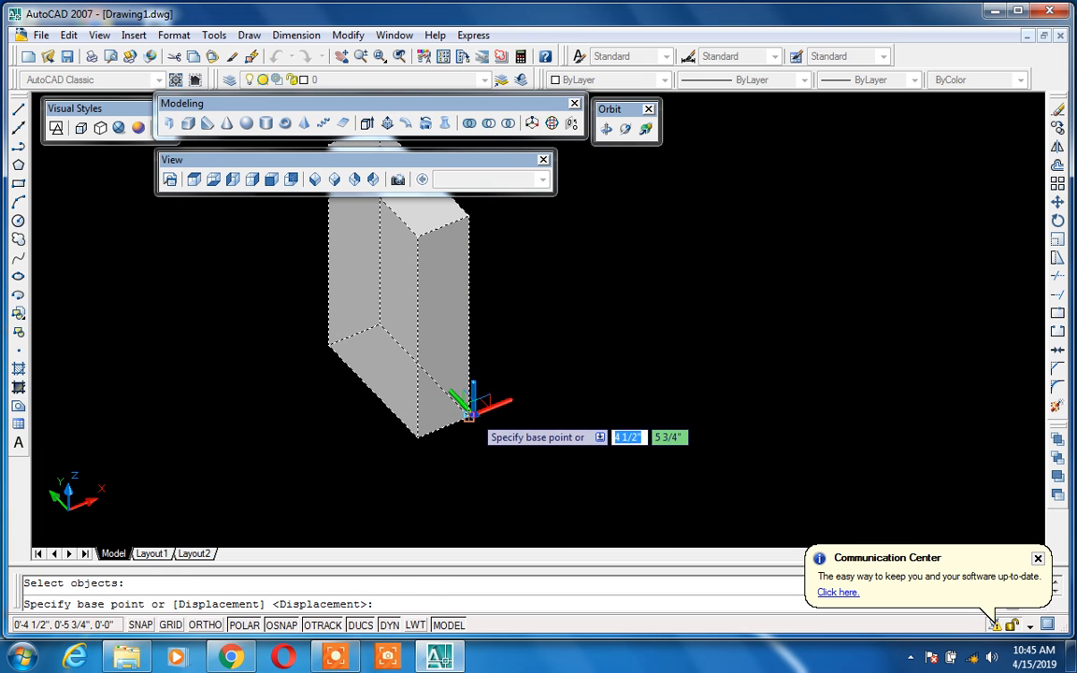
{"action": "key", "text": "Escape"}
{"action": "type", "text": "m"}
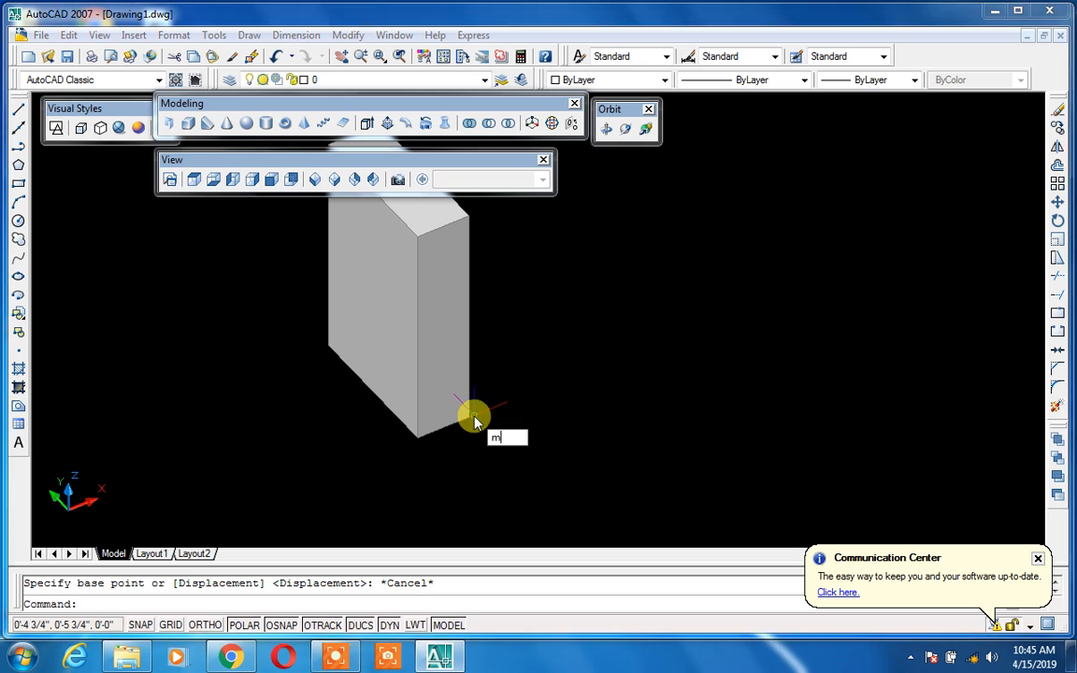
{"action": "key", "text": "Return"}
{"action": "left_click", "coordinate": [470, 419]}
{"action": "key", "text": "Return"}
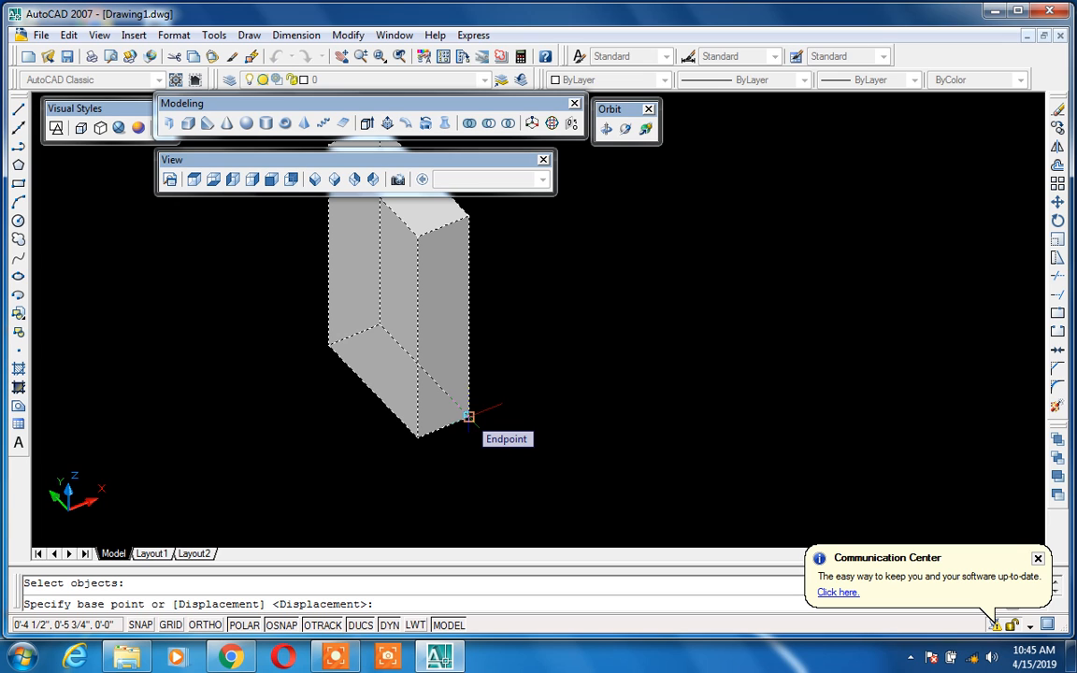
{"action": "key", "text": "Escape"}
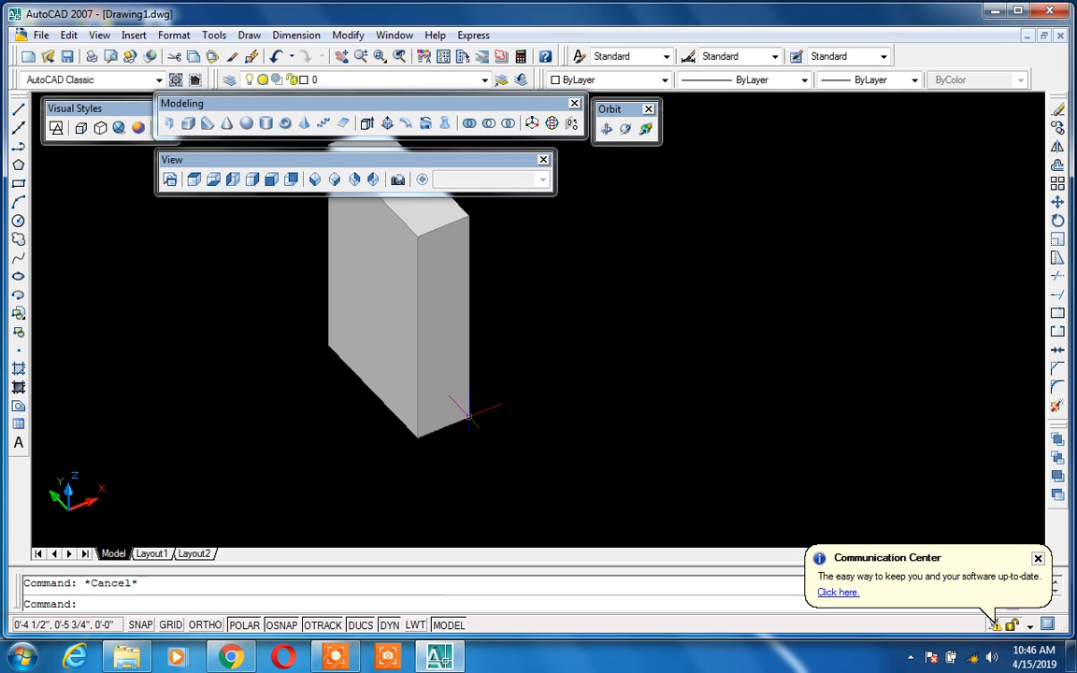
Try to move the box with 3D Move, using a lower corner as the base point.
{"action": "type", "text": "3dmove"}
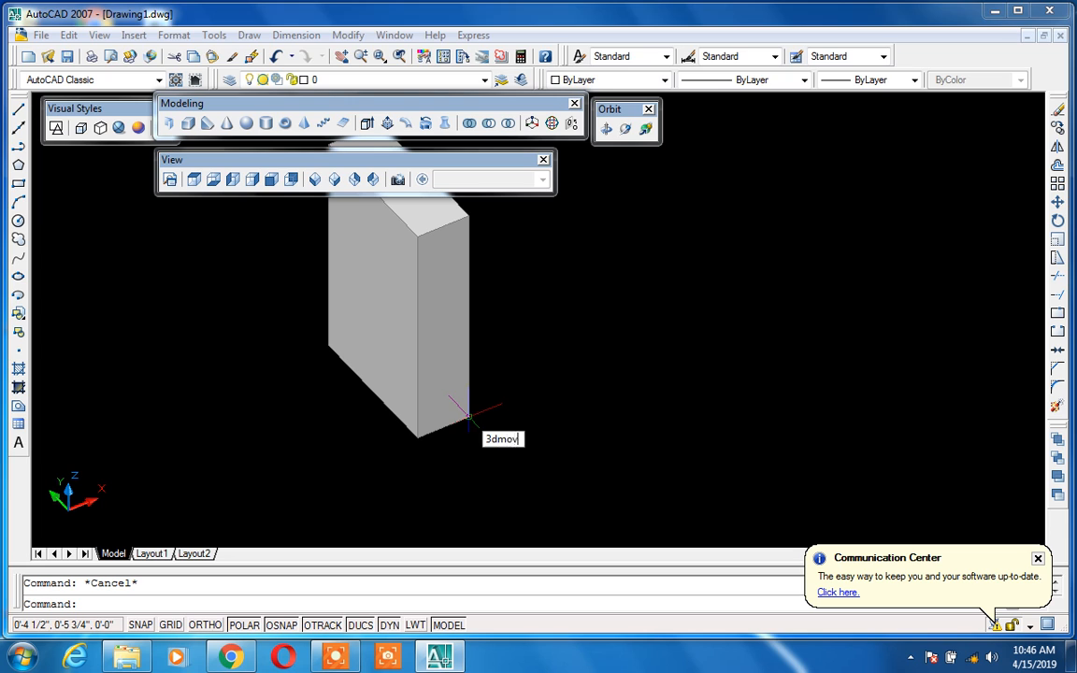
{"action": "key", "text": "Return"}
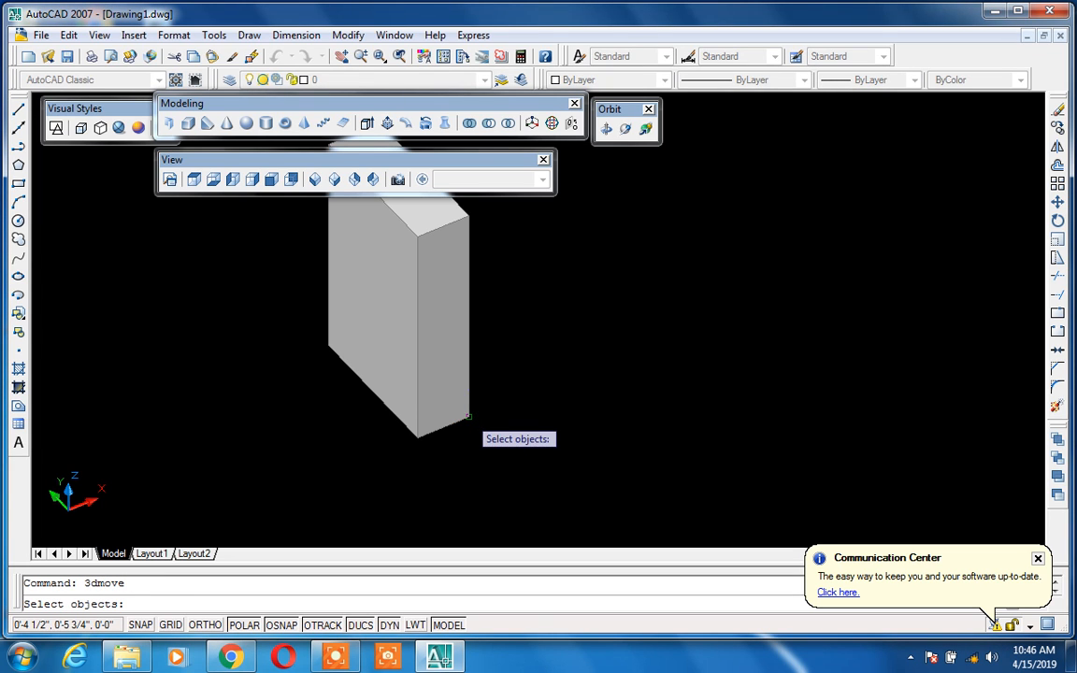
{"action": "left_click", "coordinate": [446, 391]}
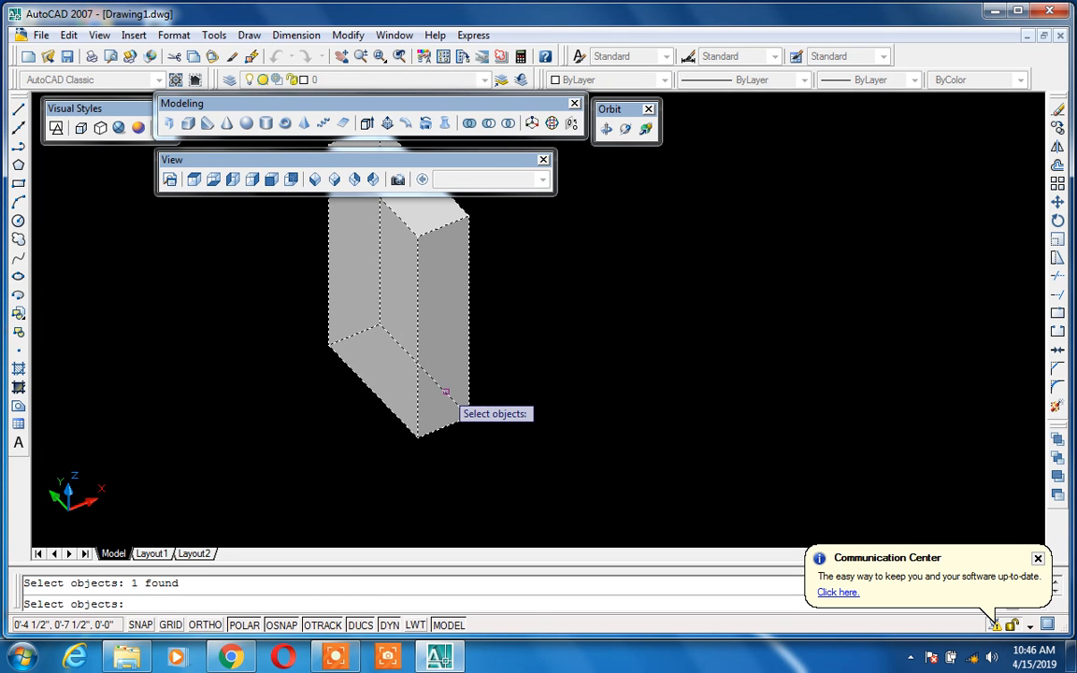
{"action": "key", "text": "Return"}
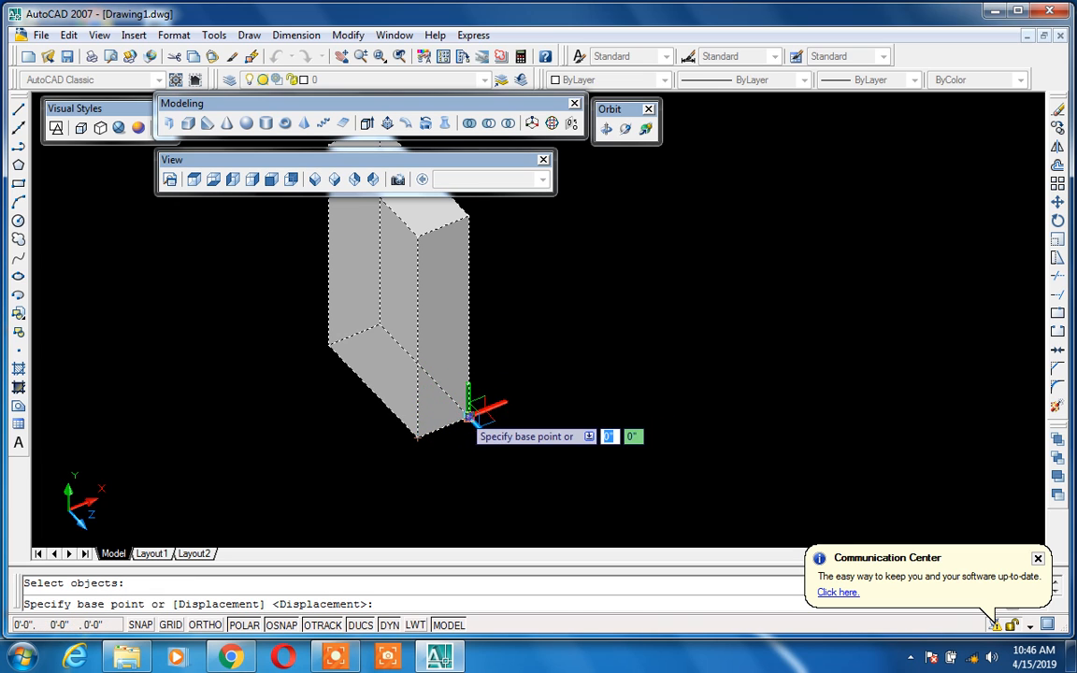
{"action": "left_click", "coordinate": [463, 420]}
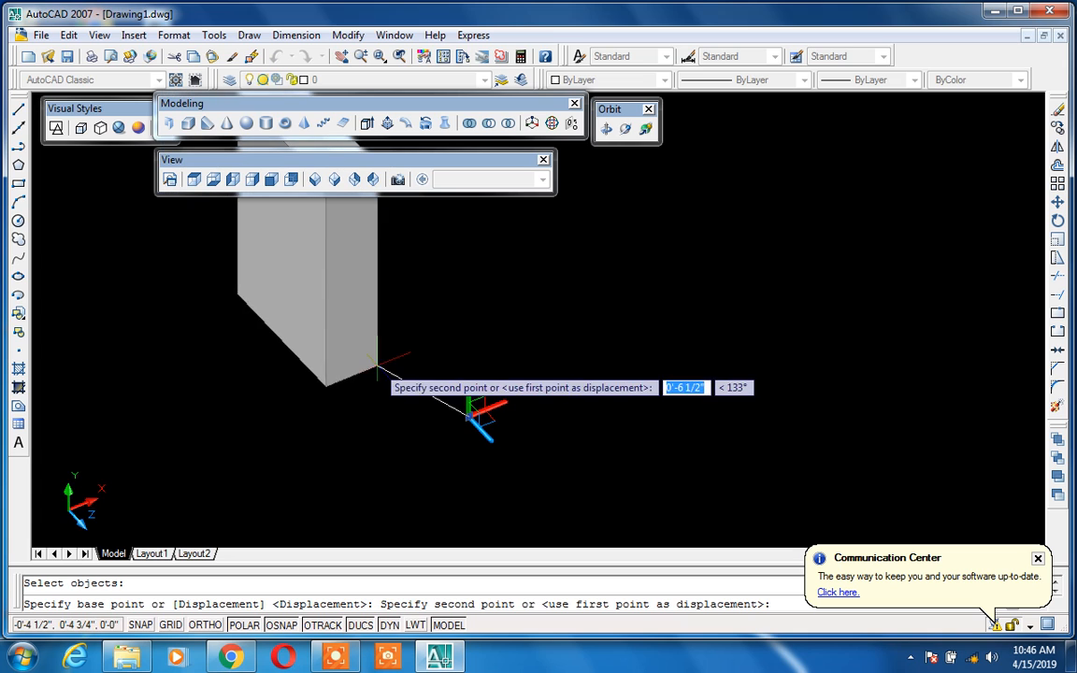
{"action": "key", "text": "Escape"}
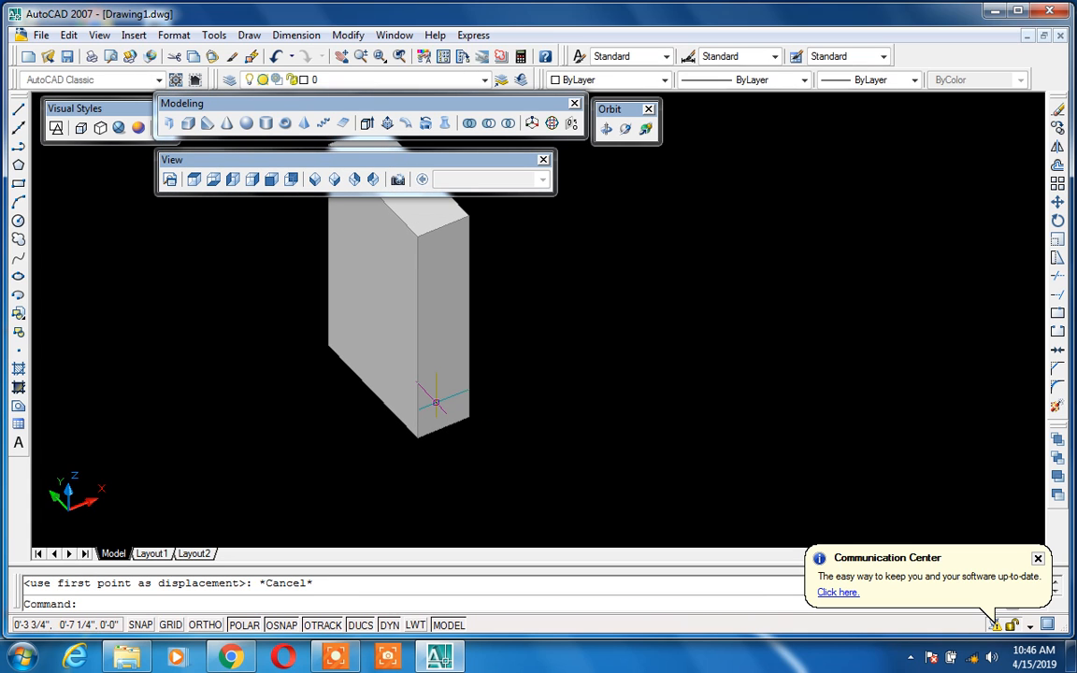
{"action": "left_click", "coordinate": [434, 267]}
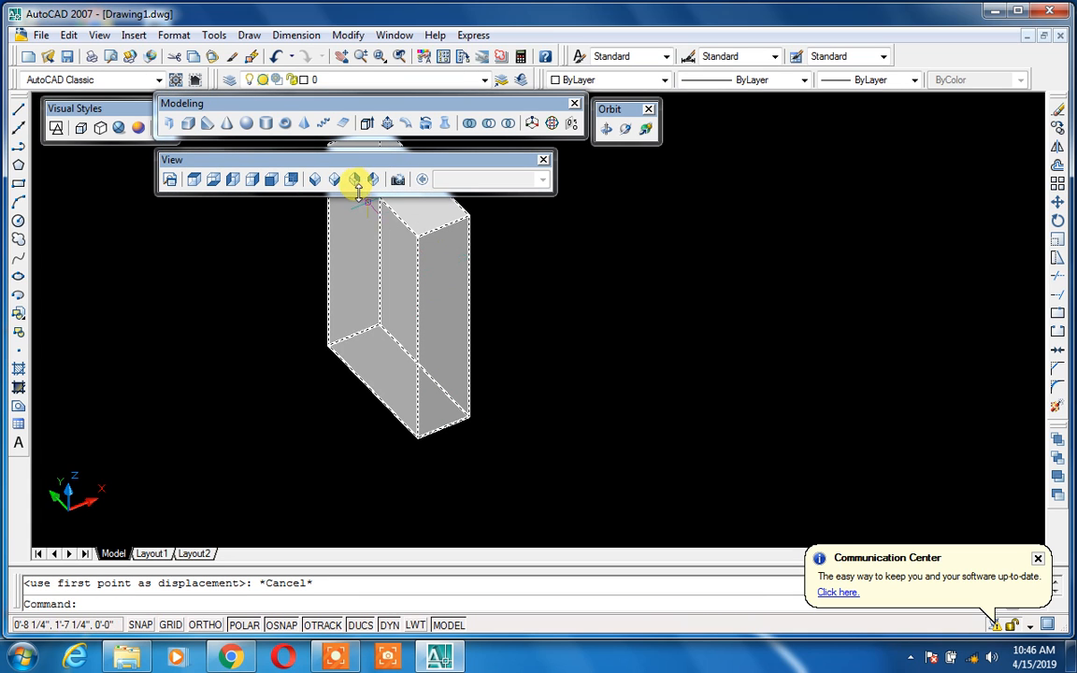
{"action": "key", "text": "Escape"}
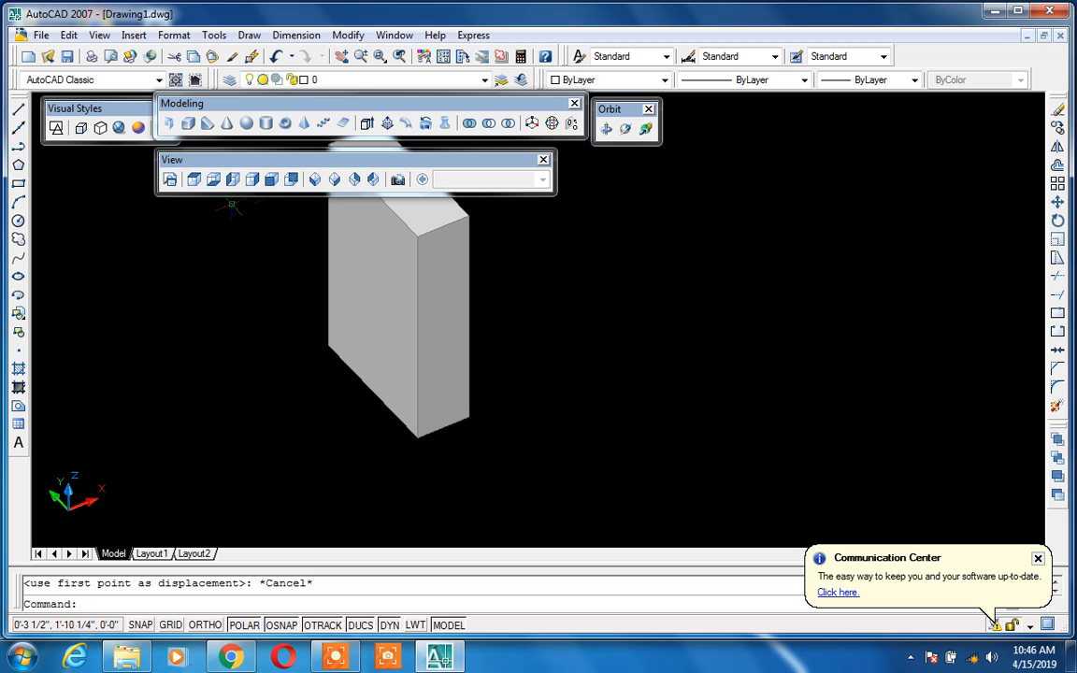
Switch to the southwest isometric view and 3D-move the box about 2 3/4 inches up along the Z axis from its lower front corner.
{"action": "left_click", "coordinate": [196, 183]}
{"action": "left_click", "coordinate": [313, 182]}
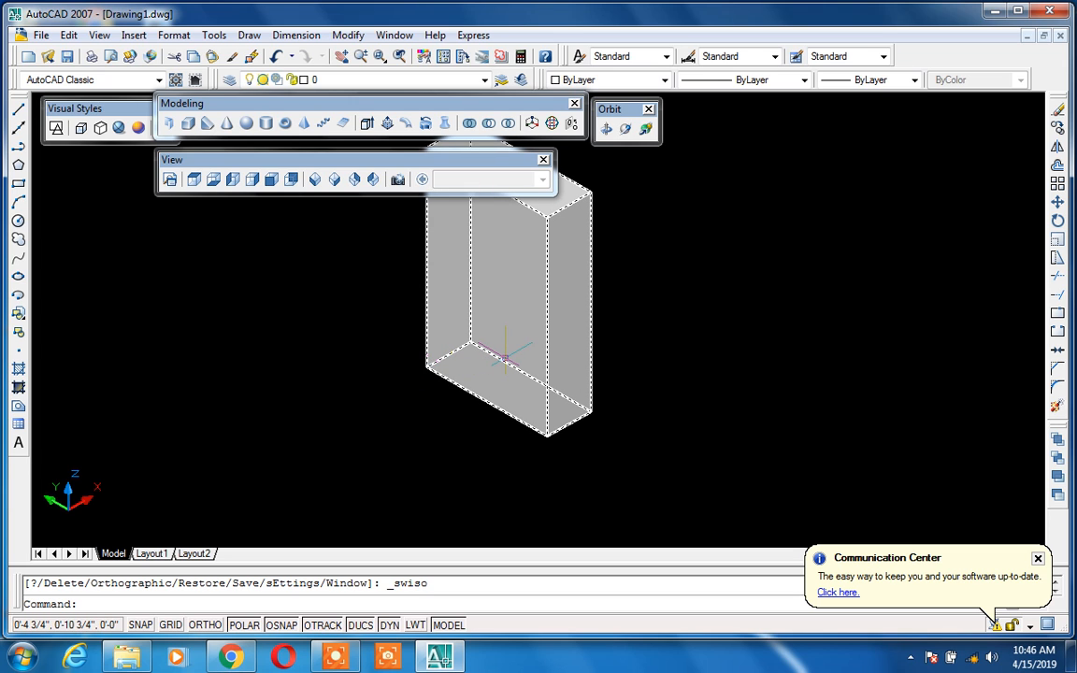
{"action": "type", "text": "3dmove"}
{"action": "key", "text": "Return"}
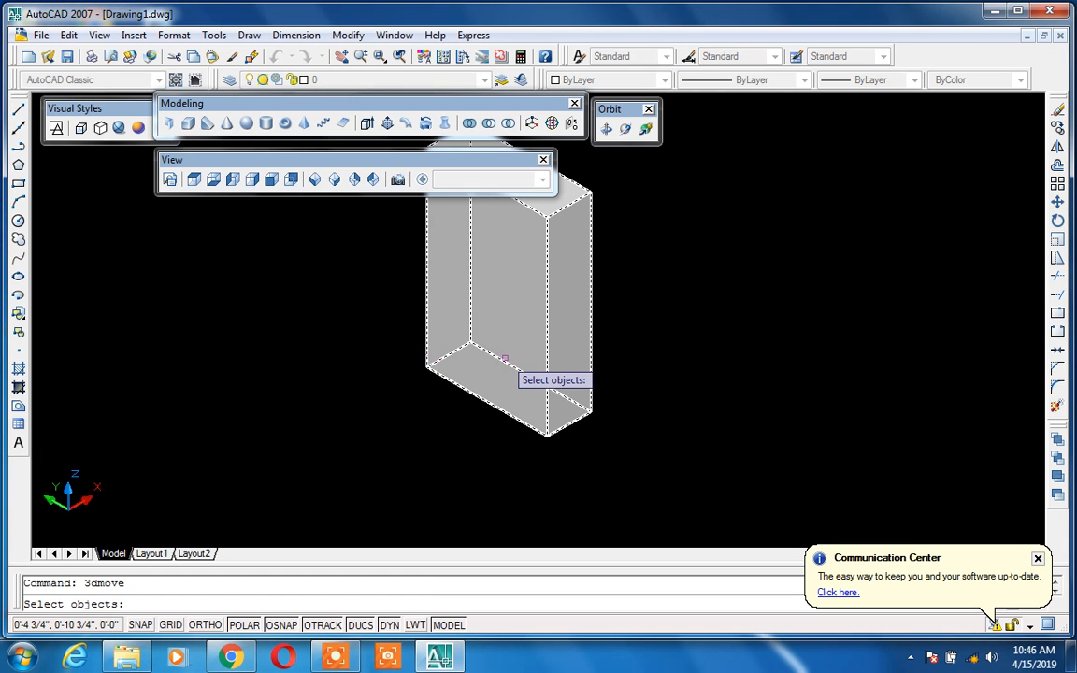
{"action": "left_click", "coordinate": [543, 378]}
{"action": "key", "text": "Return"}
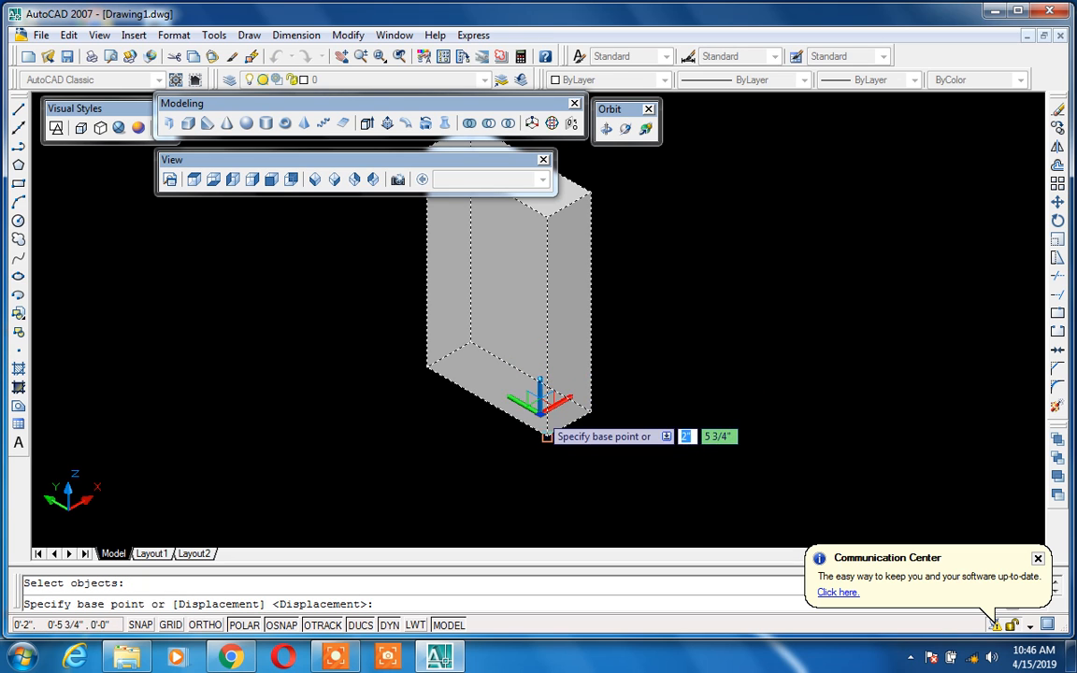
{"action": "left_click", "coordinate": [538, 417]}
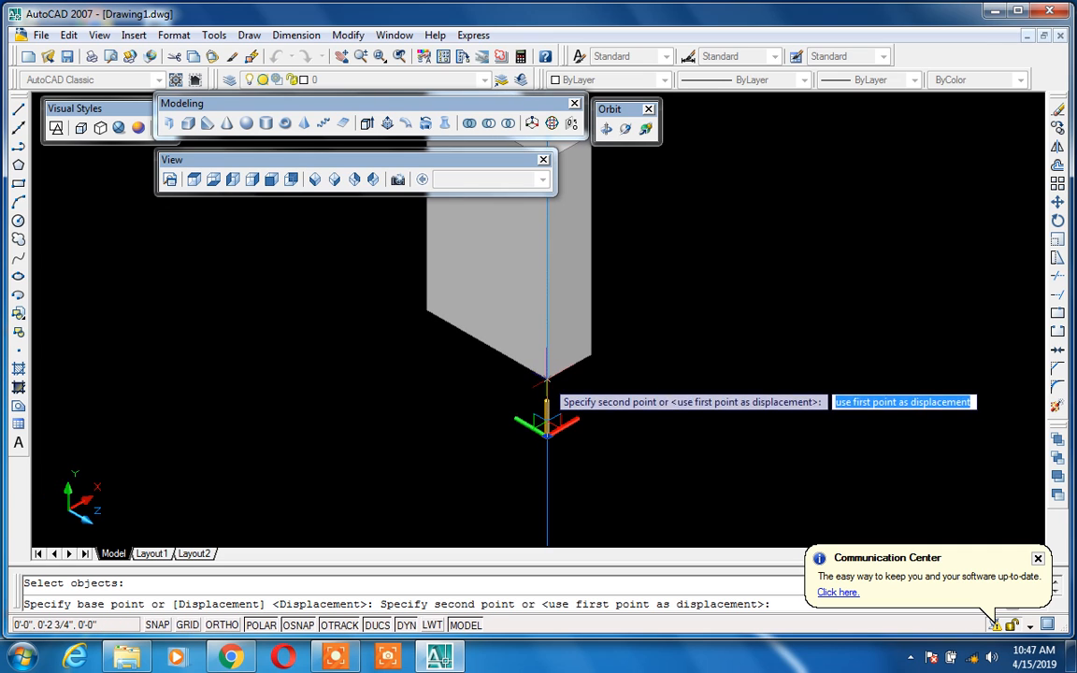
{"action": "left_click", "coordinate": [547, 379]}
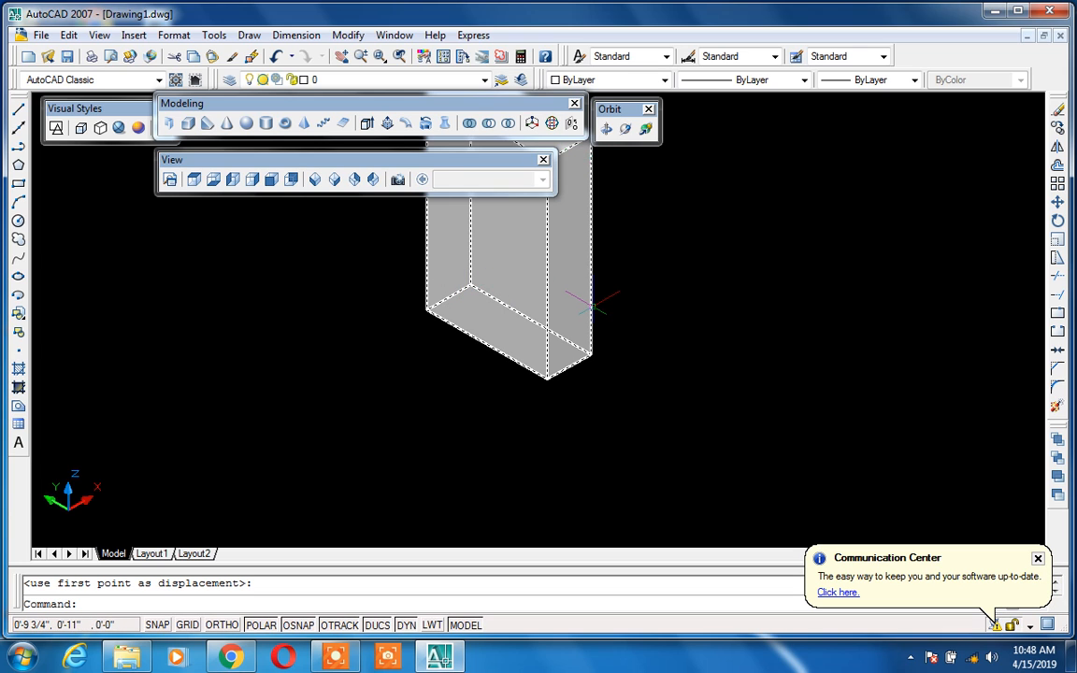
Try to move the box farther up along Z from its lower front corner.
{"action": "key", "text": "Return"}
{"action": "left_click", "coordinate": [592, 306]}
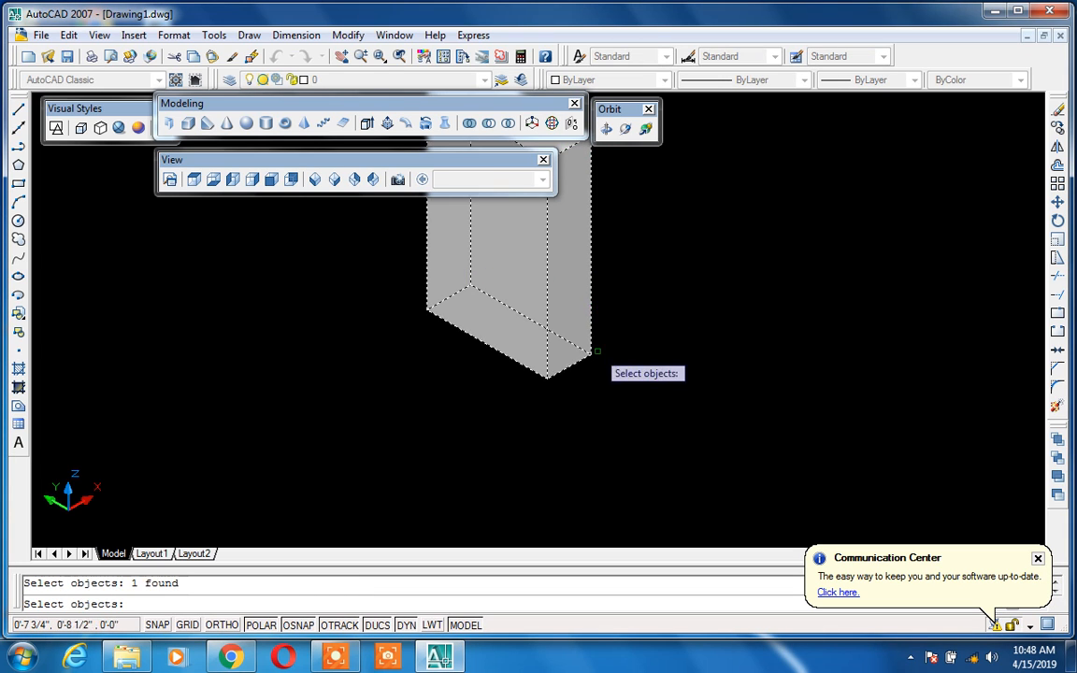
{"action": "key", "text": "Return"}
{"action": "left_click", "coordinate": [548, 378]}
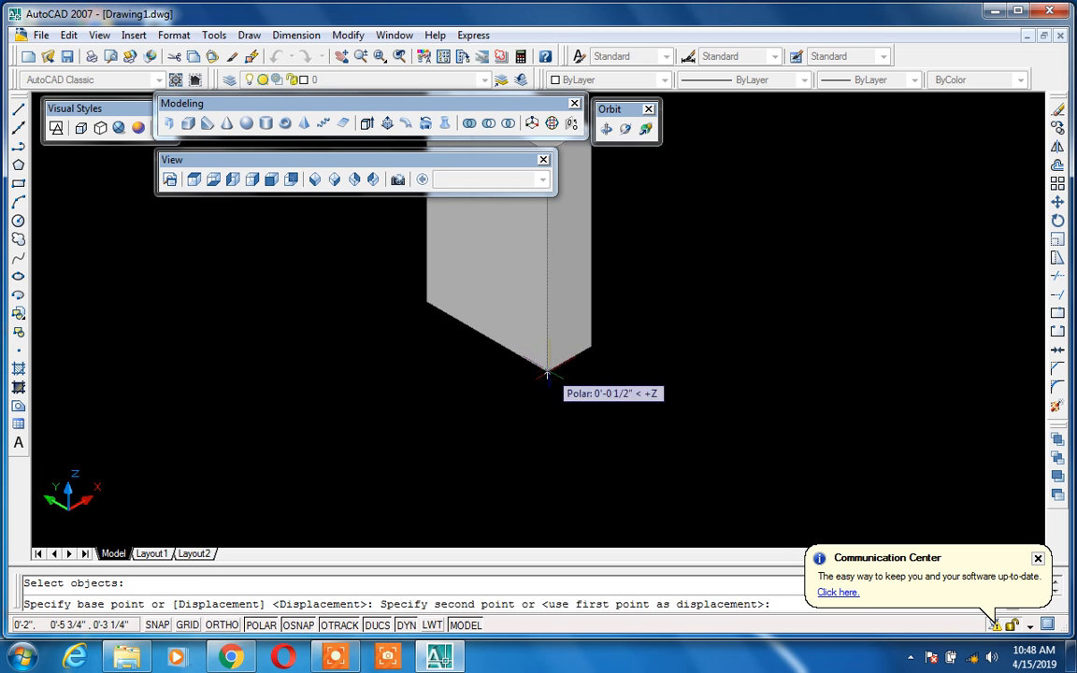
{"action": "key", "text": "Escape"}
{"action": "key", "text": "Escape"}
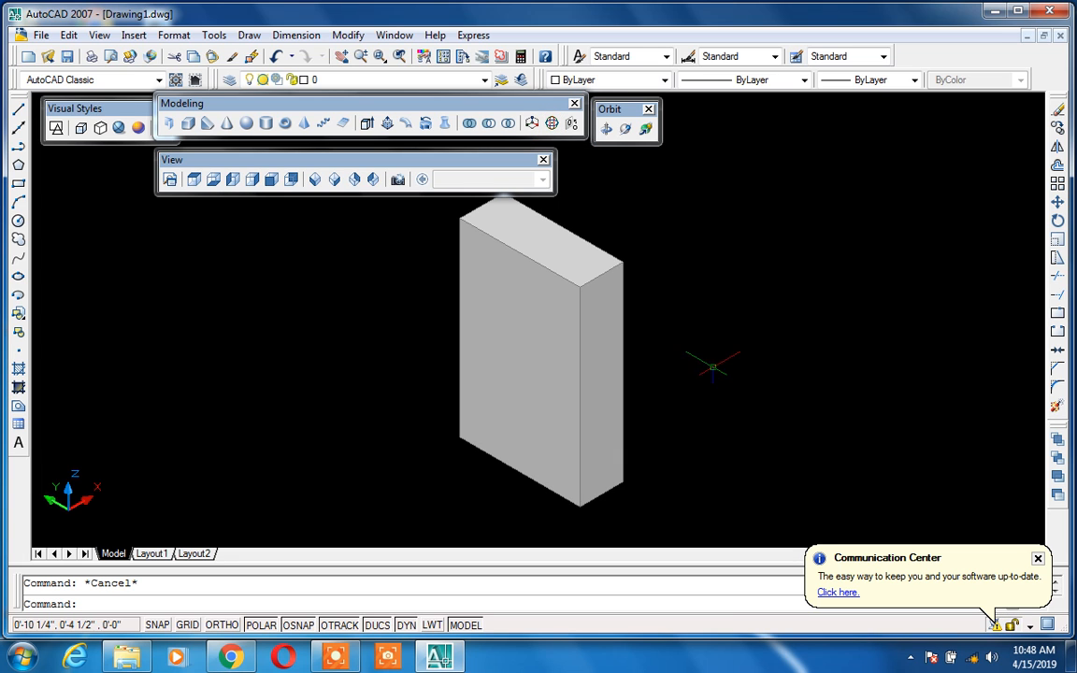
Try to rotate the box in the XY plane with Rotate, using a lower corner as the base point.
{"action": "type", "text": "ro"}
{"action": "key", "text": "Return"}
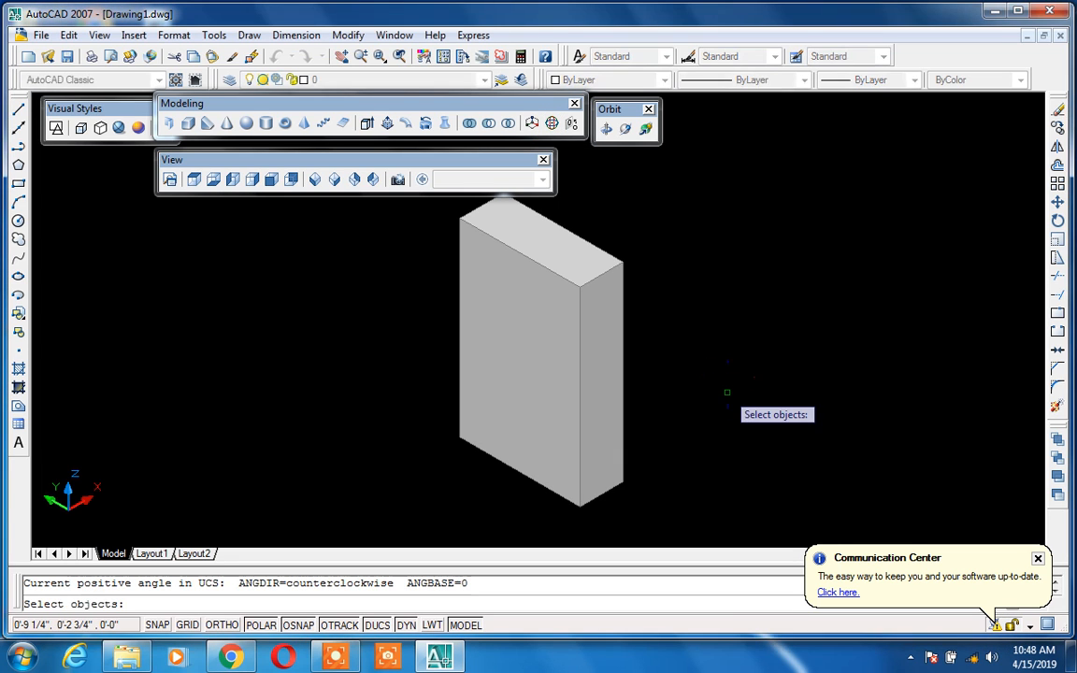
{"action": "left_click", "coordinate": [608, 404]}
{"action": "key", "text": "Return"}
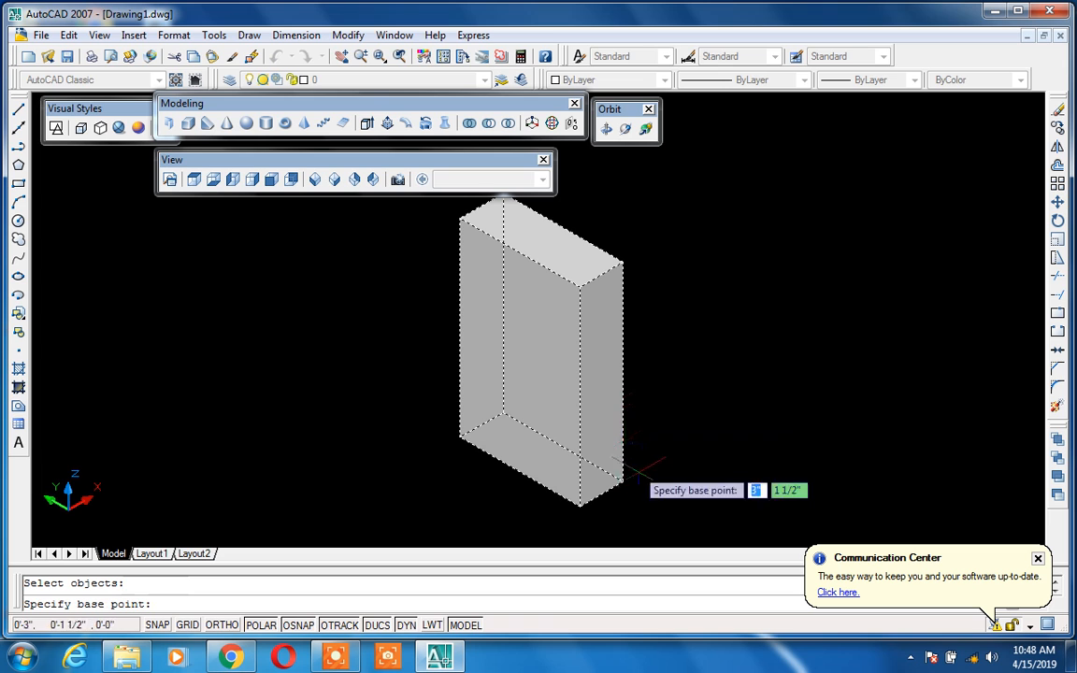
{"action": "left_click", "coordinate": [623, 480]}
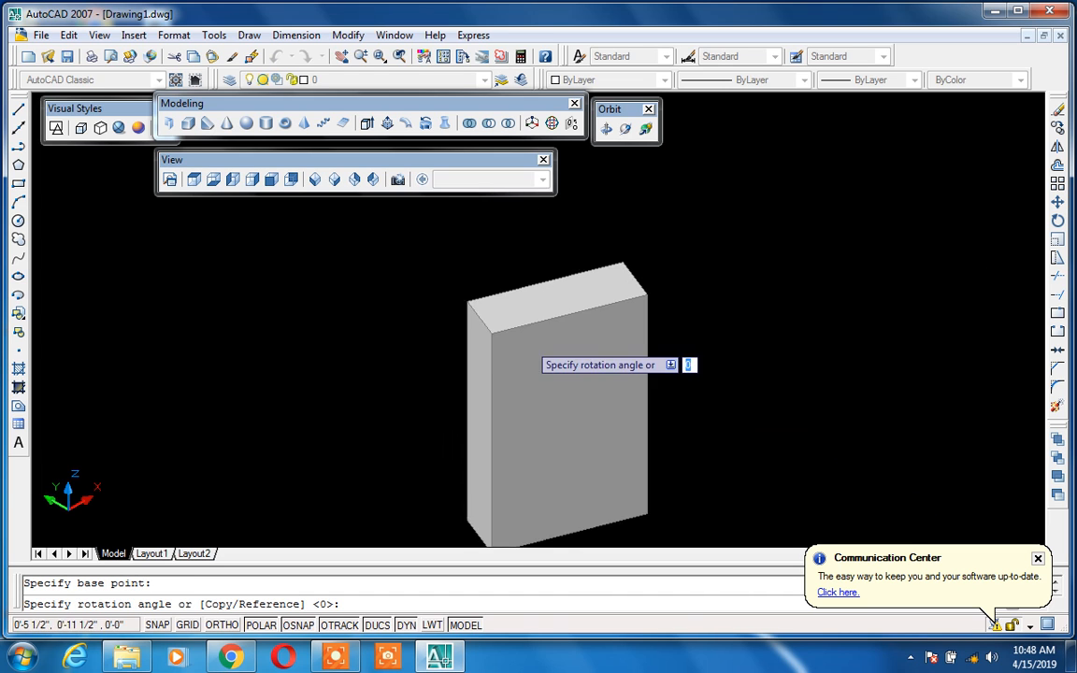
{"action": "key", "text": "Escape"}
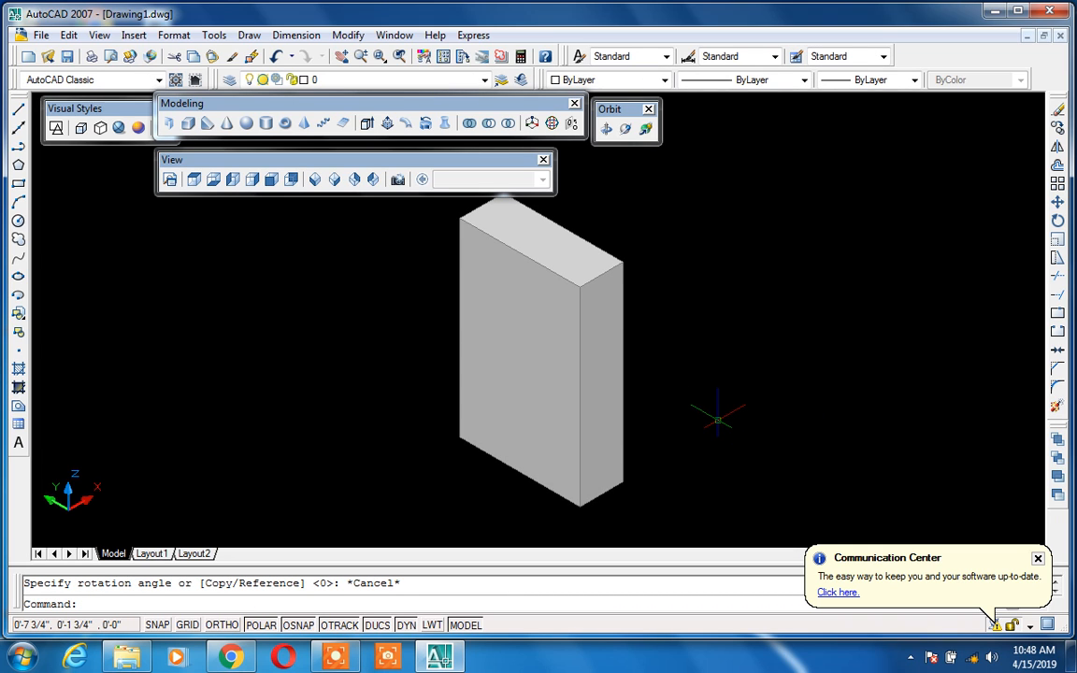
{"action": "type", "text": "3d"}
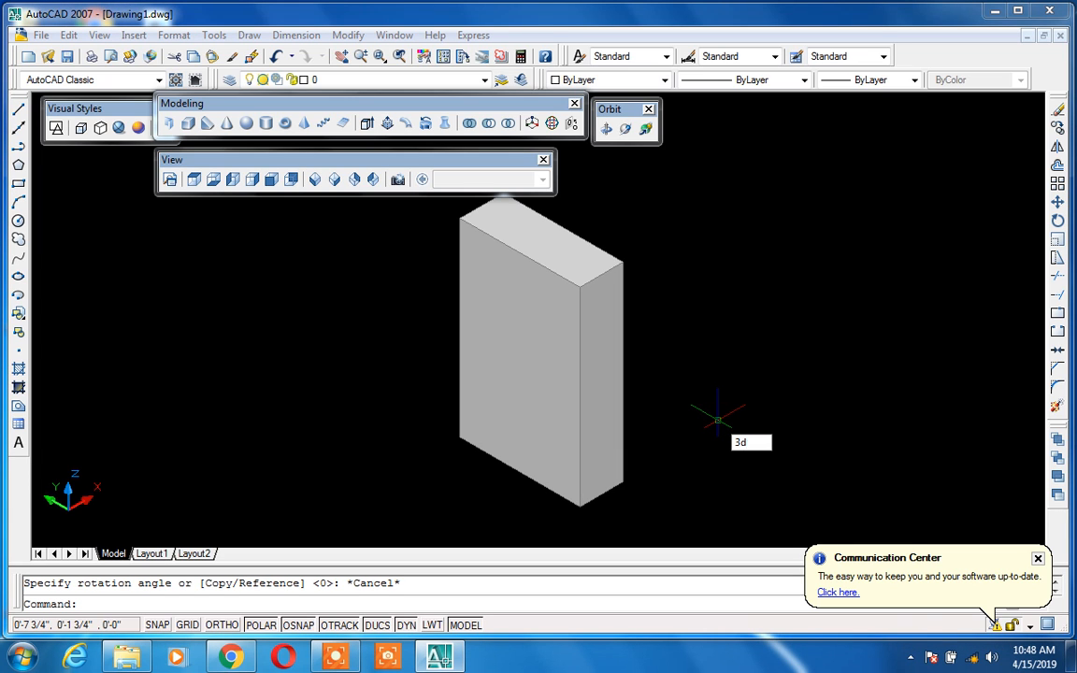
{"action": "type", "text": "rotate"}
{"action": "key", "text": "Return"}
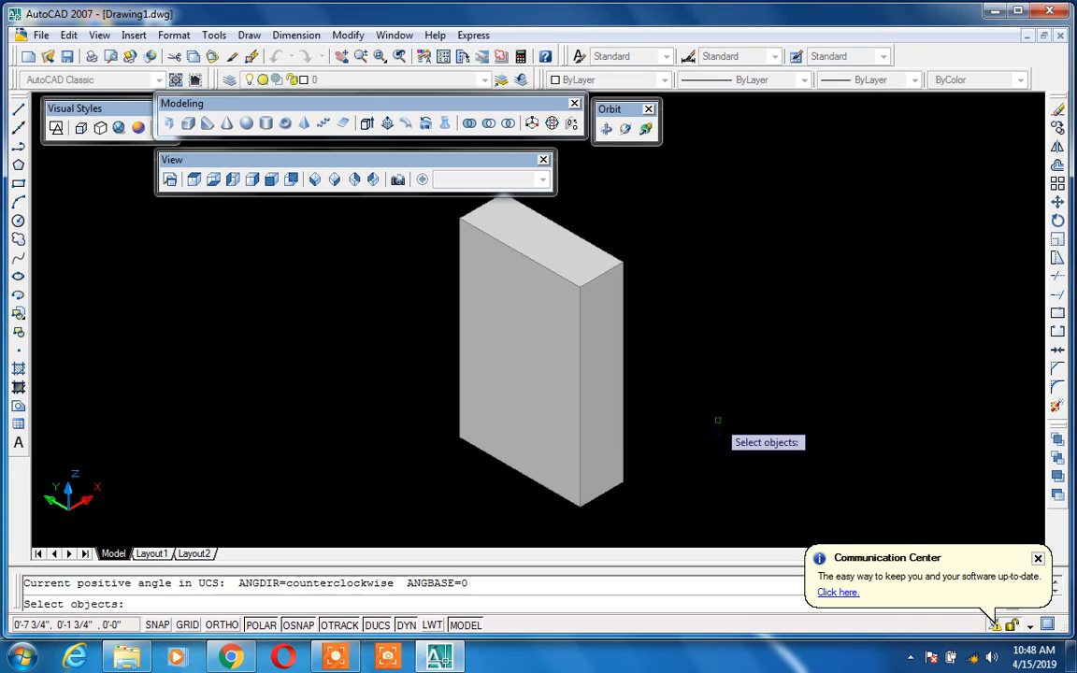
{"action": "left_click", "coordinate": [603, 388]}
{"action": "key", "text": "Return"}
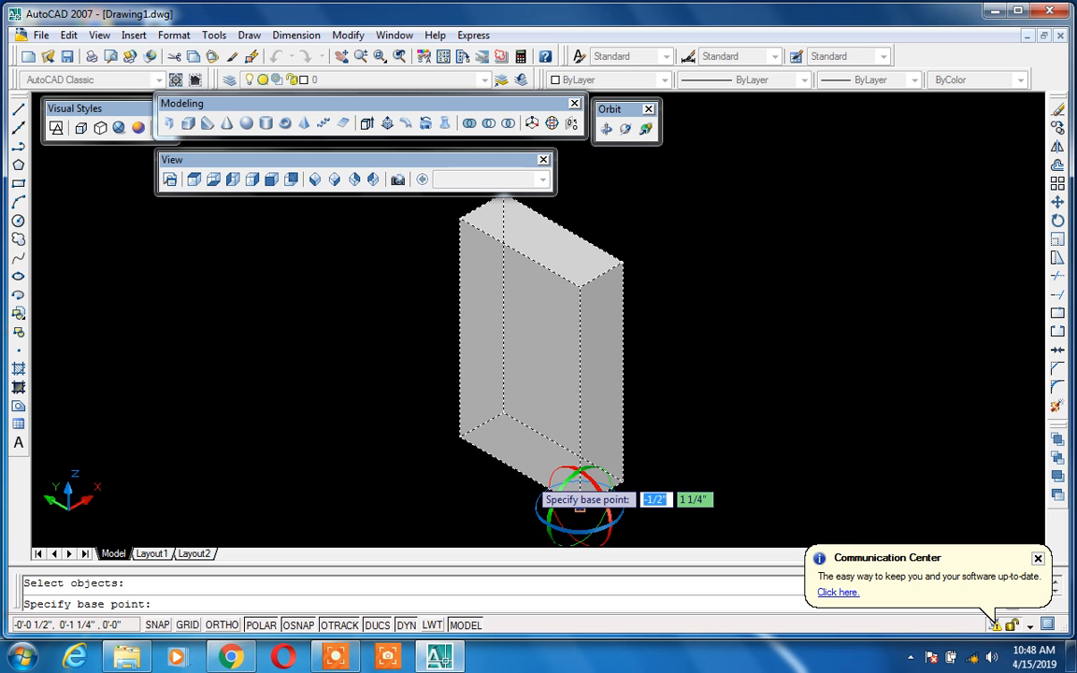
{"action": "key", "text": "Escape"}
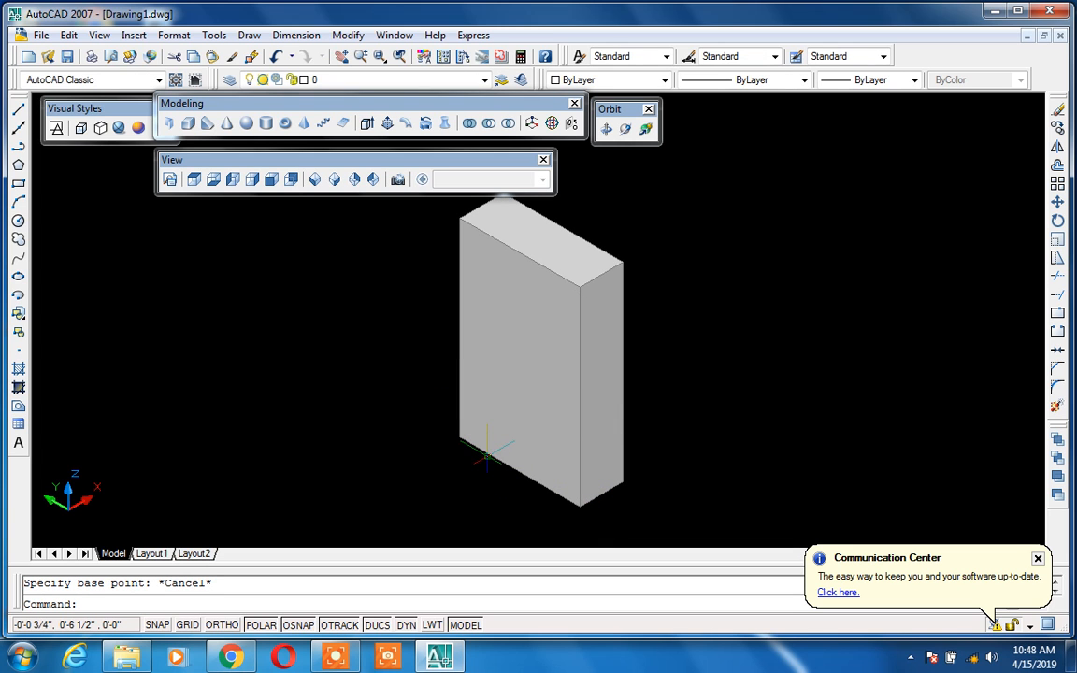
Enable all object snap modes in the drafting settings.
{"action": "type", "text": "os"}
{"action": "key", "text": "Return"}
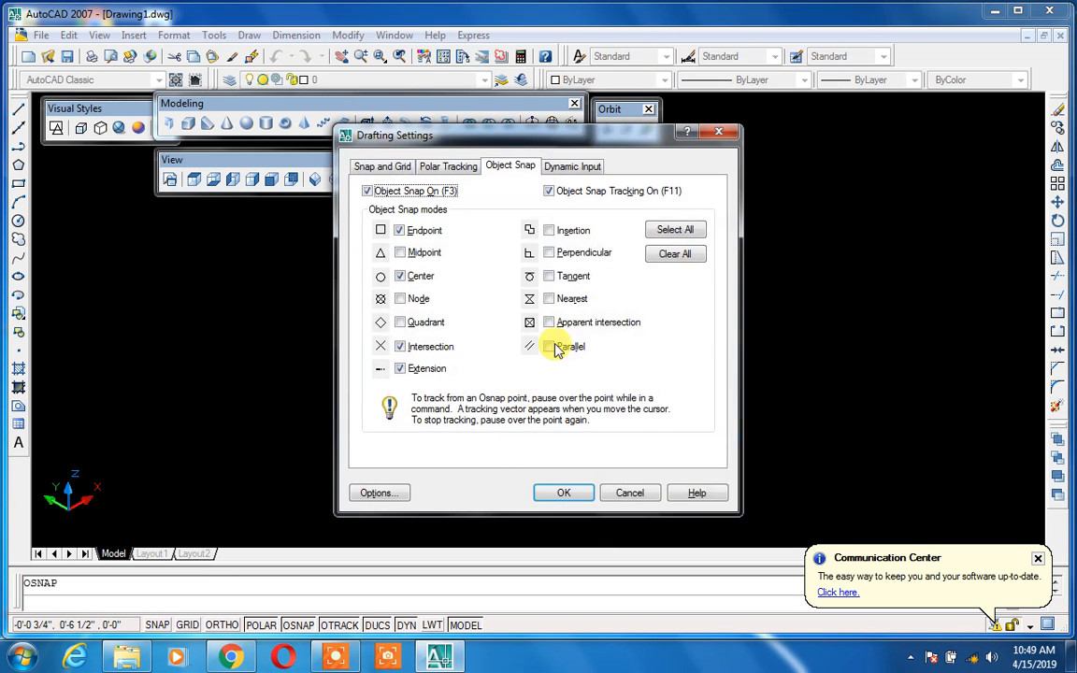
{"action": "left_click", "coordinate": [658, 234]}
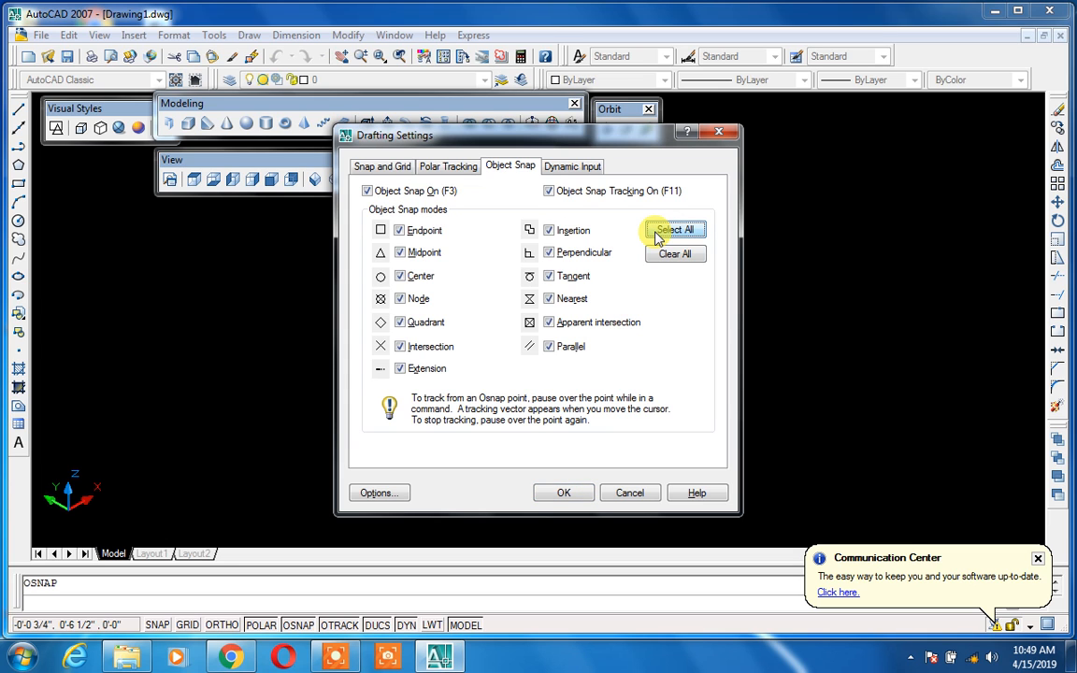
{"action": "left_click", "coordinate": [563, 492]}
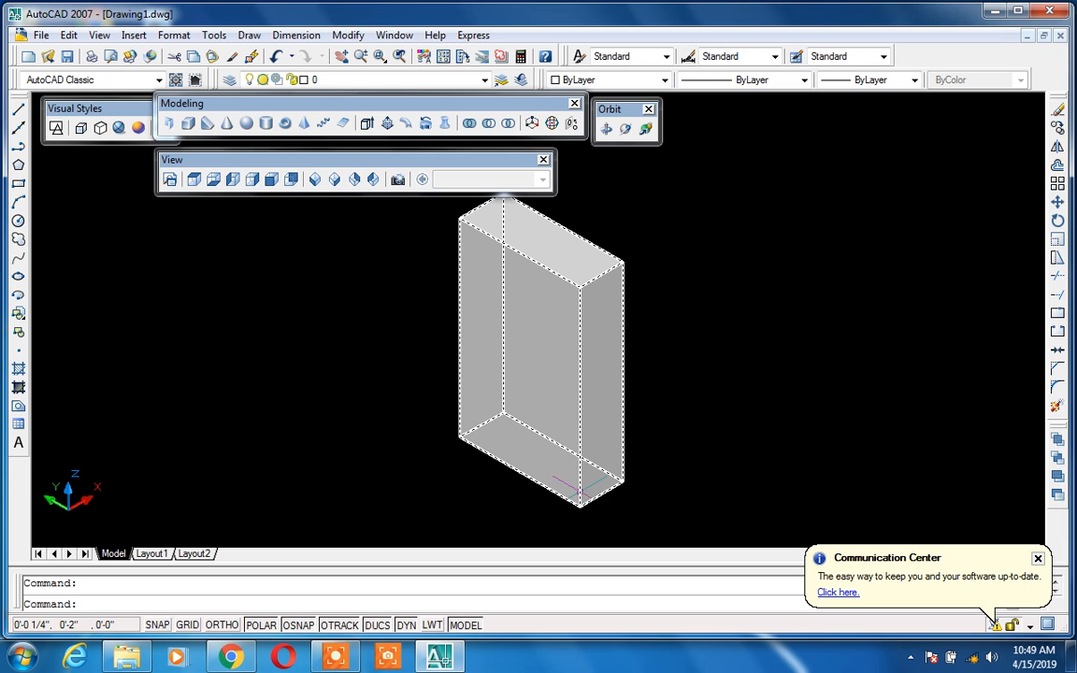
Try to 3D-rotate the box 90 degrees about the axis along its lower front edge, based at that edge's midpoint.
{"action": "type", "text": "3drotate"}
{"action": "key", "text": "Return"}
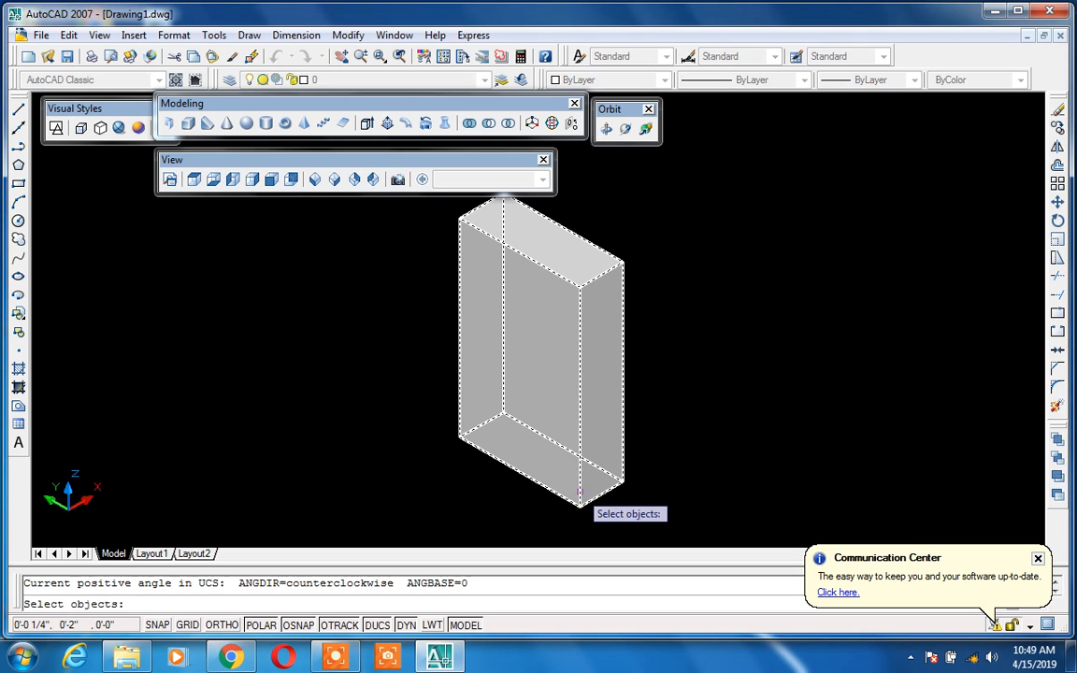
{"action": "left_click", "coordinate": [580, 488]}
{"action": "key", "text": "Return"}
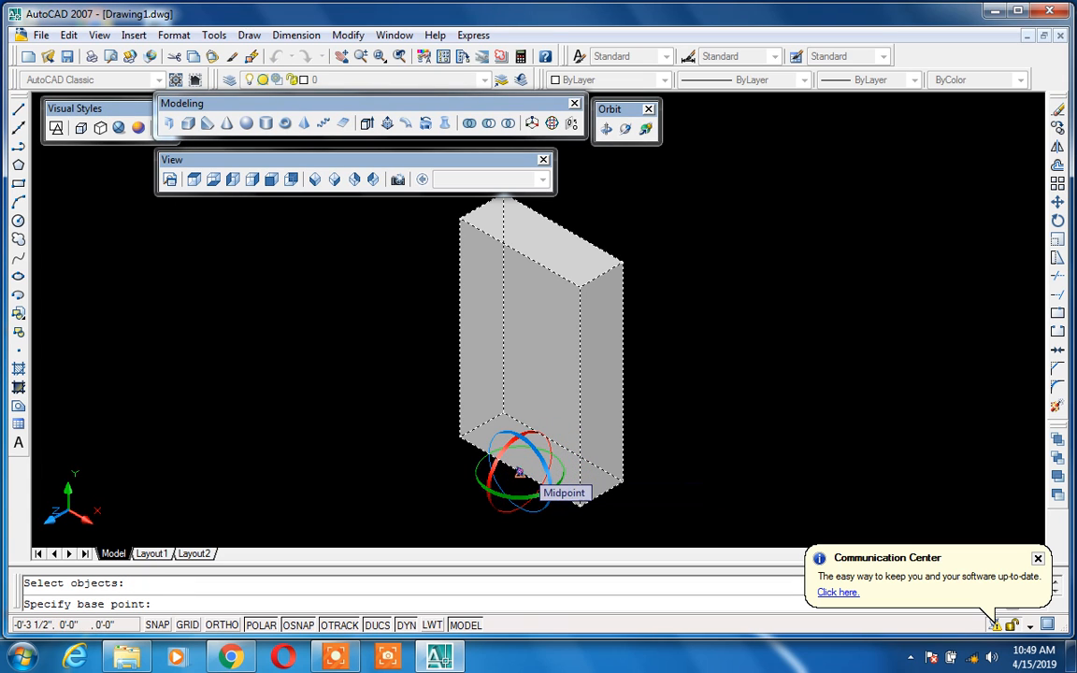
{"action": "left_click", "coordinate": [520, 470]}
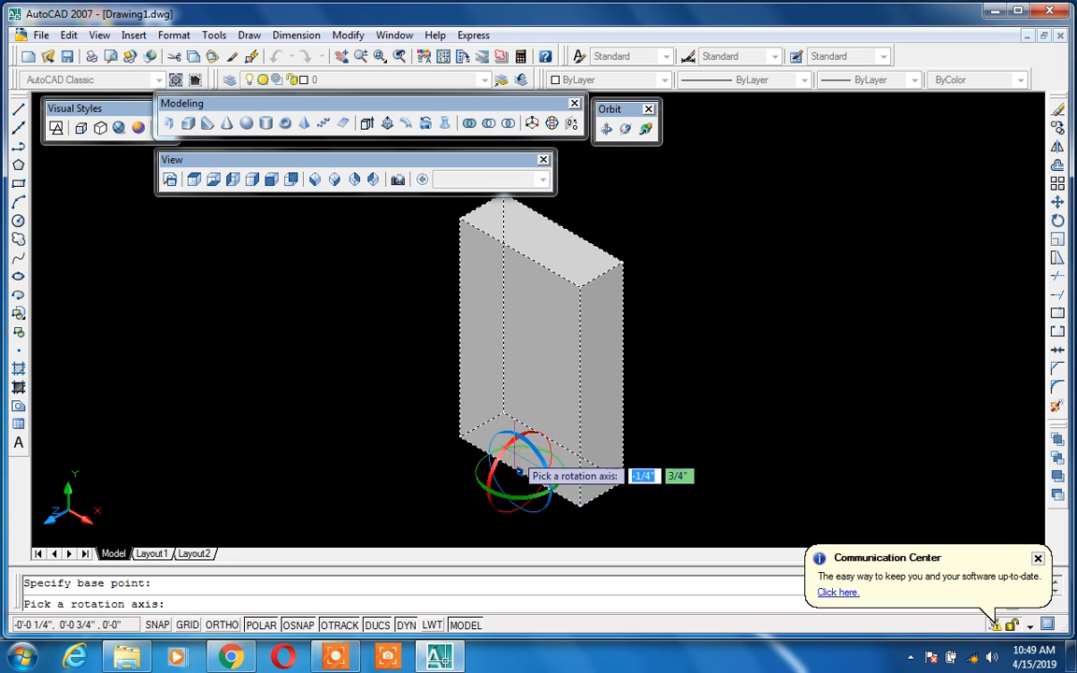
{"action": "left_click", "coordinate": [510, 455]}
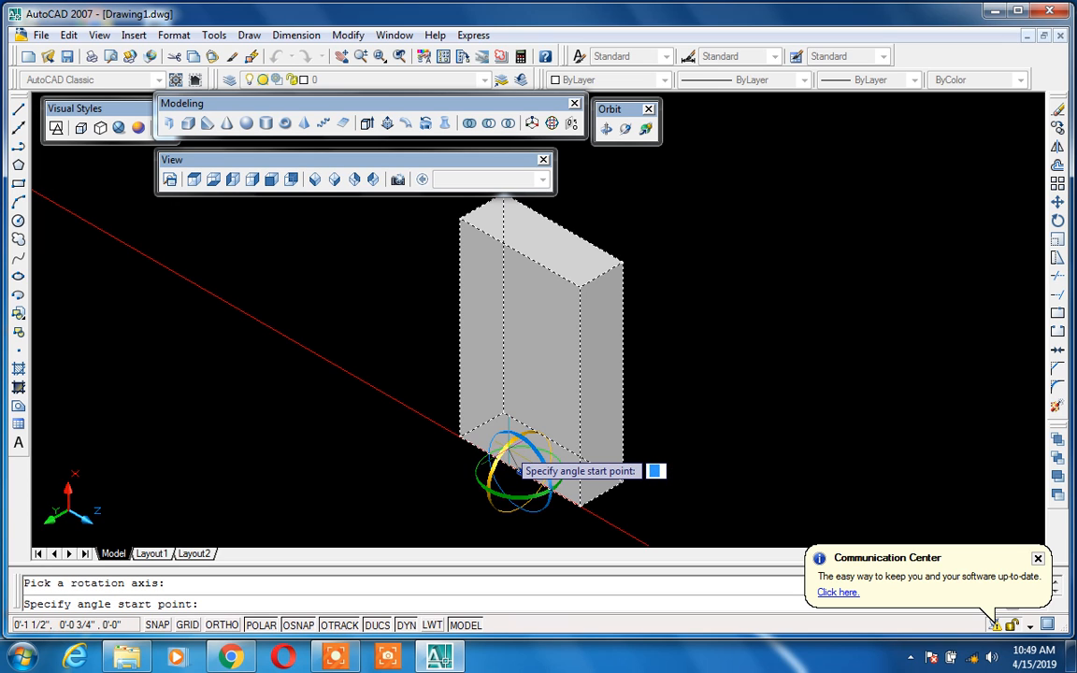
{"action": "type", "text": "90"}
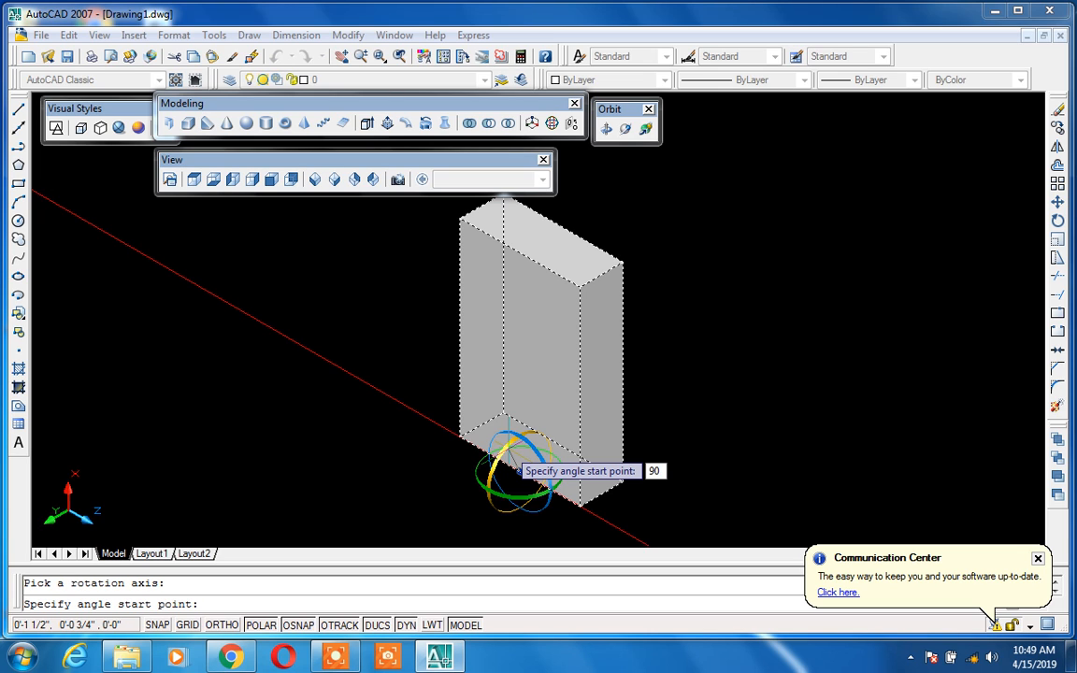
{"action": "key", "text": "Return"}
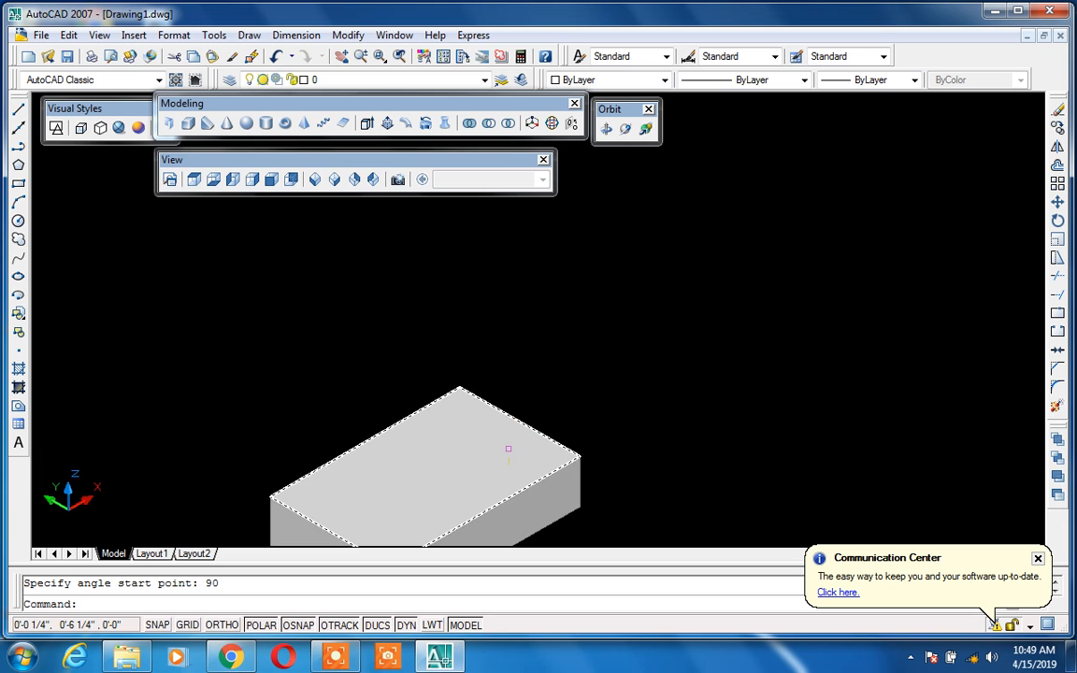
{"action": "key", "text": "ctrl+z"}
Try to 3D-rotate the box 90 degrees about the axis perpendicular to its large front face, based at the lower front edge's midpoint.
{"action": "type", "text": "3"}
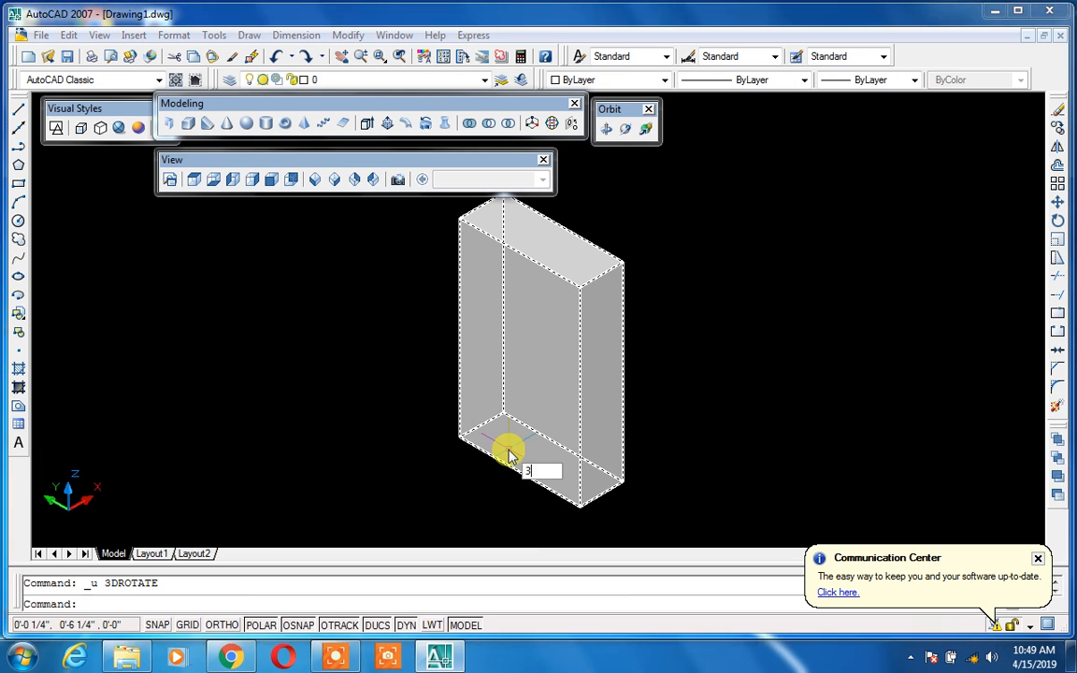
{"action": "type", "text": "drotate"}
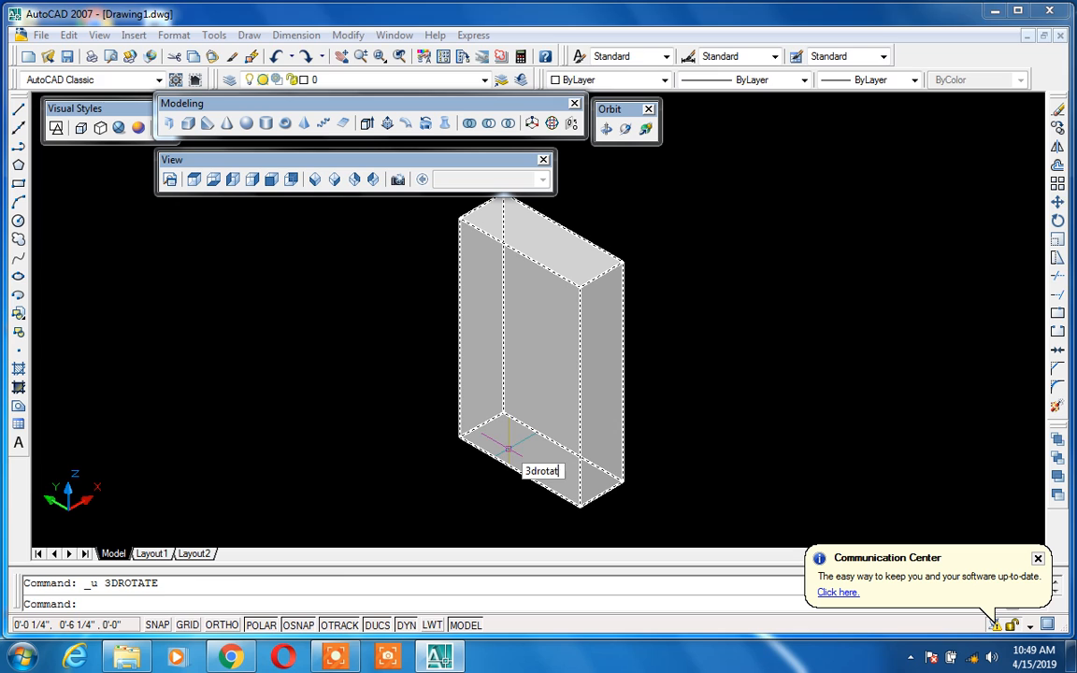
{"action": "key", "text": "Return"}
{"action": "left_click", "coordinate": [550, 438]}
{"action": "key", "text": "Return"}
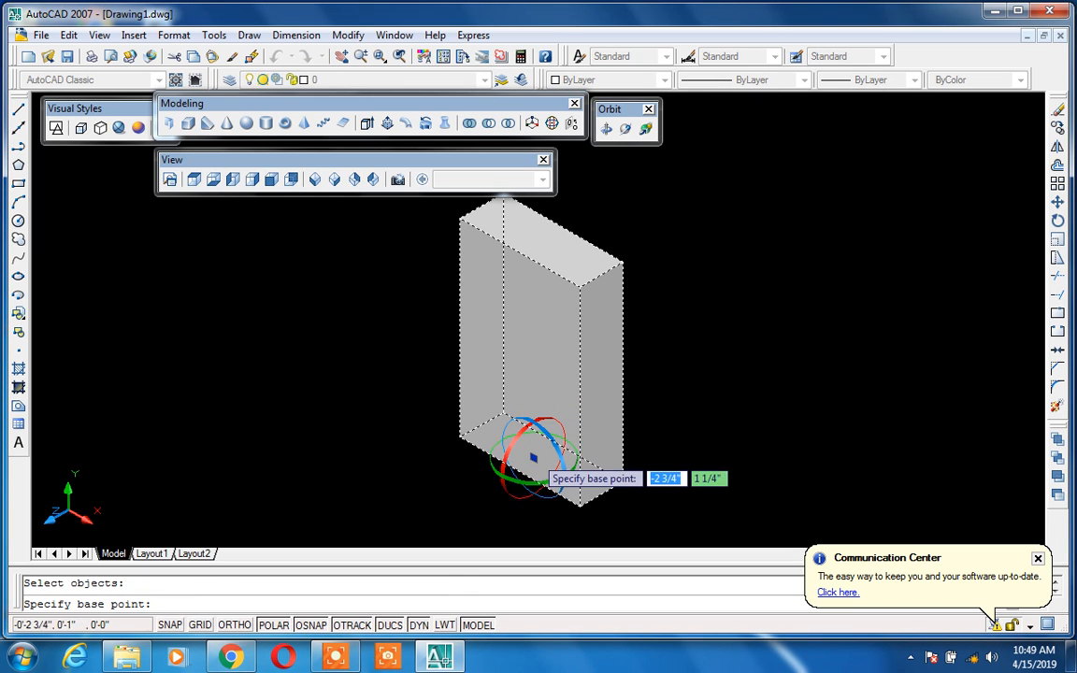
{"action": "left_click", "coordinate": [520, 471]}
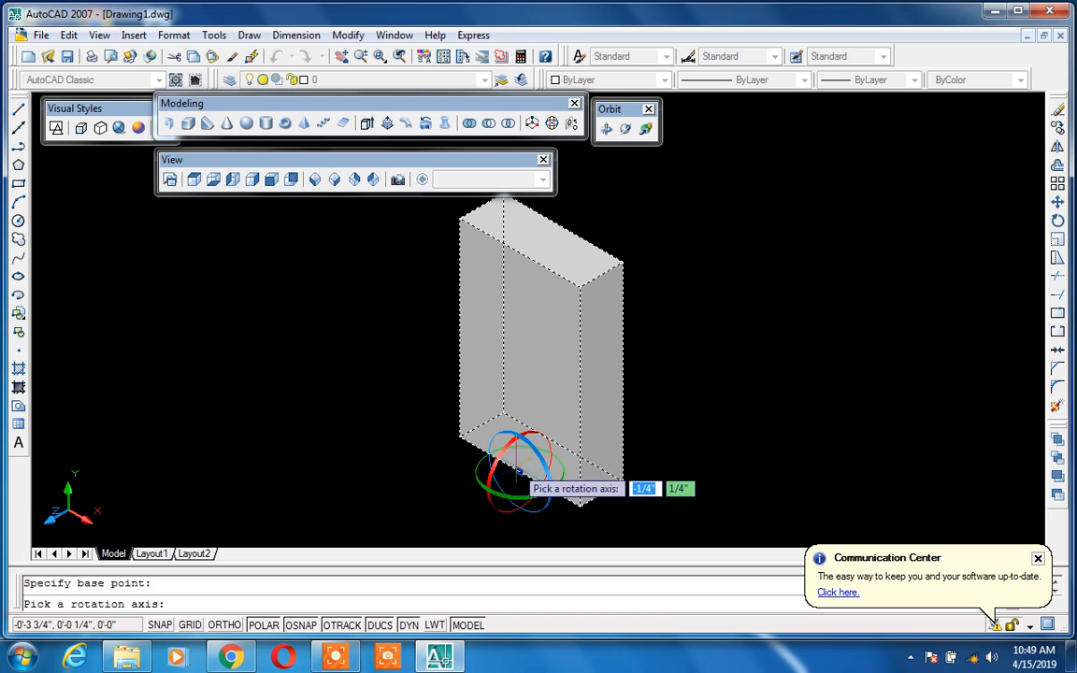
{"action": "left_click", "coordinate": [538, 461]}
{"action": "type", "text": "90"}
{"action": "key", "text": "Return"}
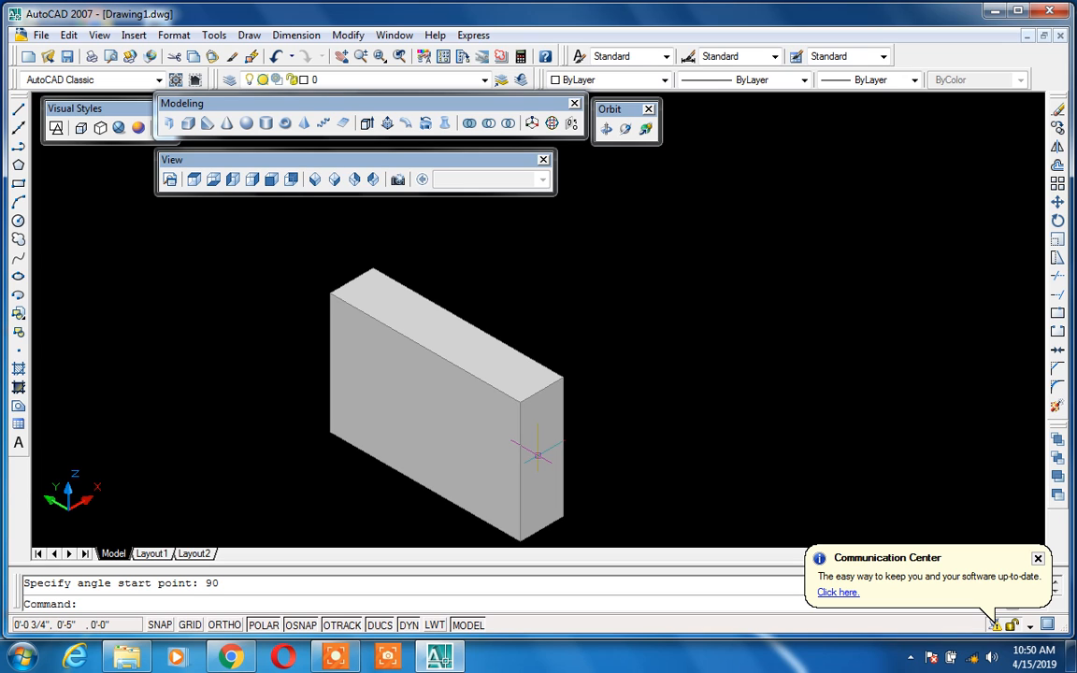
{"action": "key", "text": "ctrl+z"}
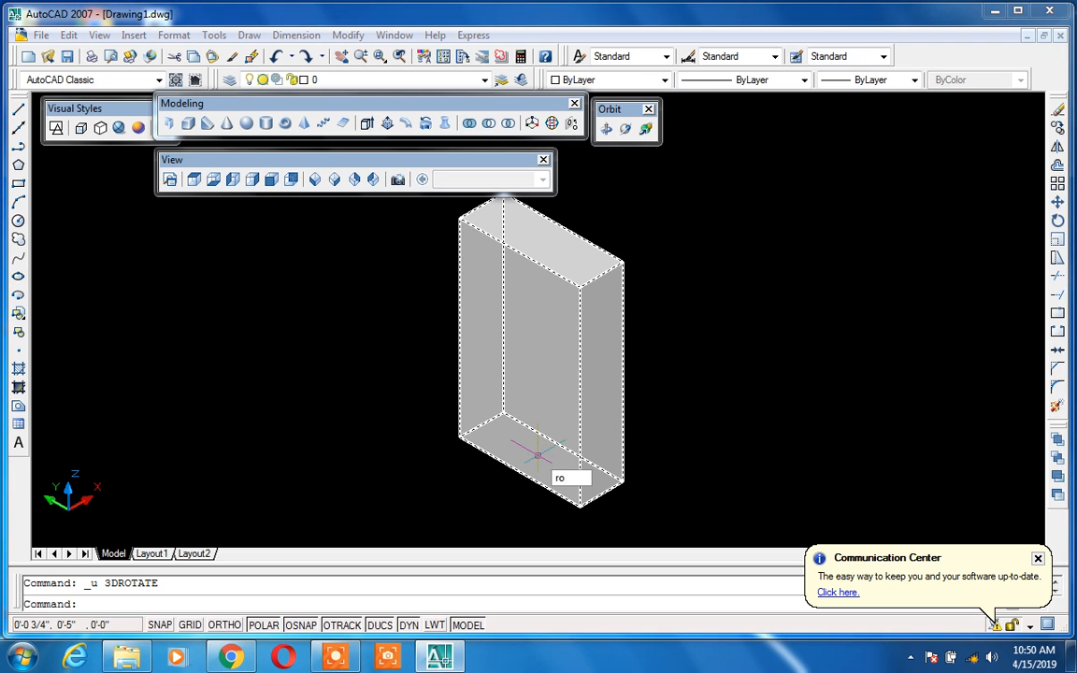
3D-rotate the box 90 degrees about the vertical axis through the midpoint of its lower front edge.
{"action": "type", "text": "3drotate"}
{"action": "key", "text": "Return"}
{"action": "left_click", "coordinate": [546, 458]}
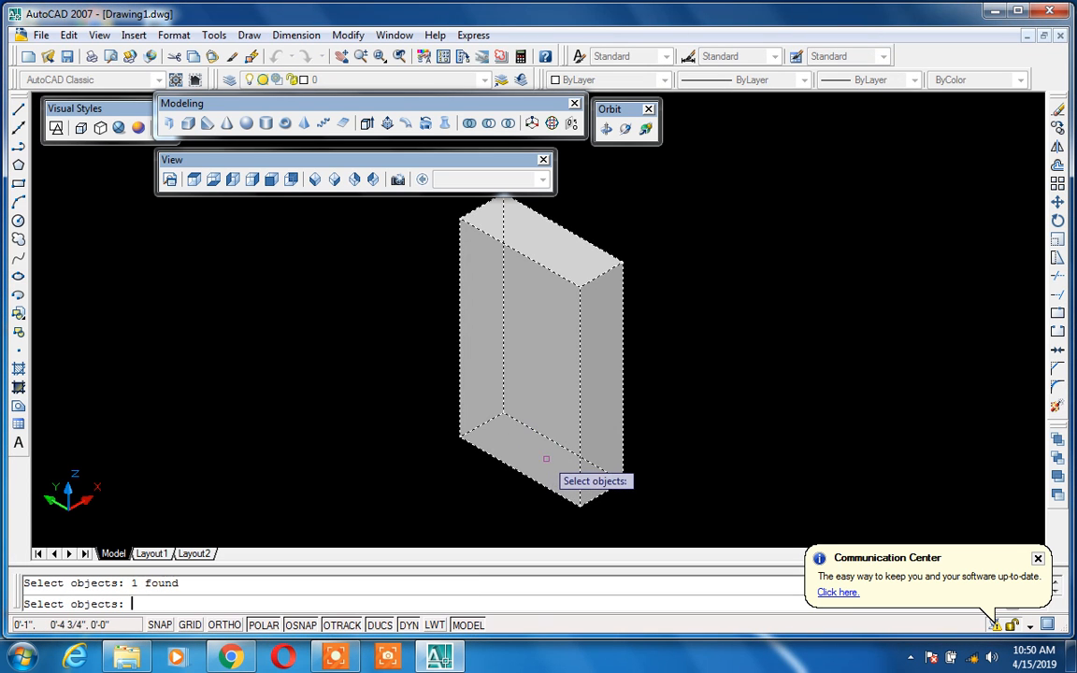
{"action": "key", "text": "Return"}
{"action": "left_click", "coordinate": [520, 472]}
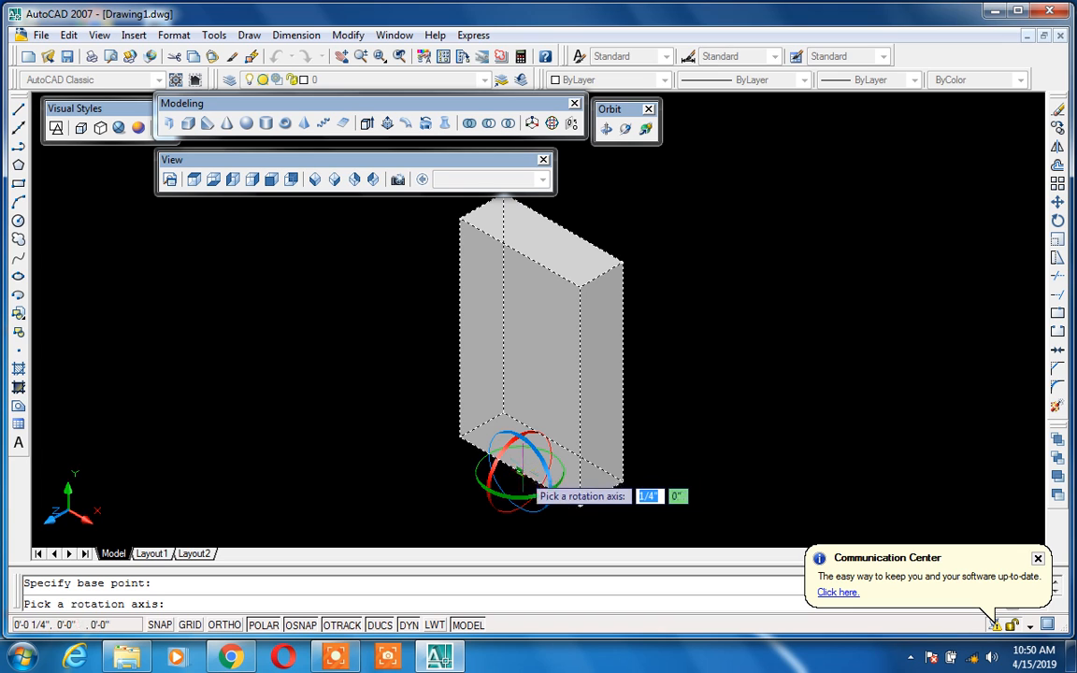
{"action": "left_click", "coordinate": [526, 505]}
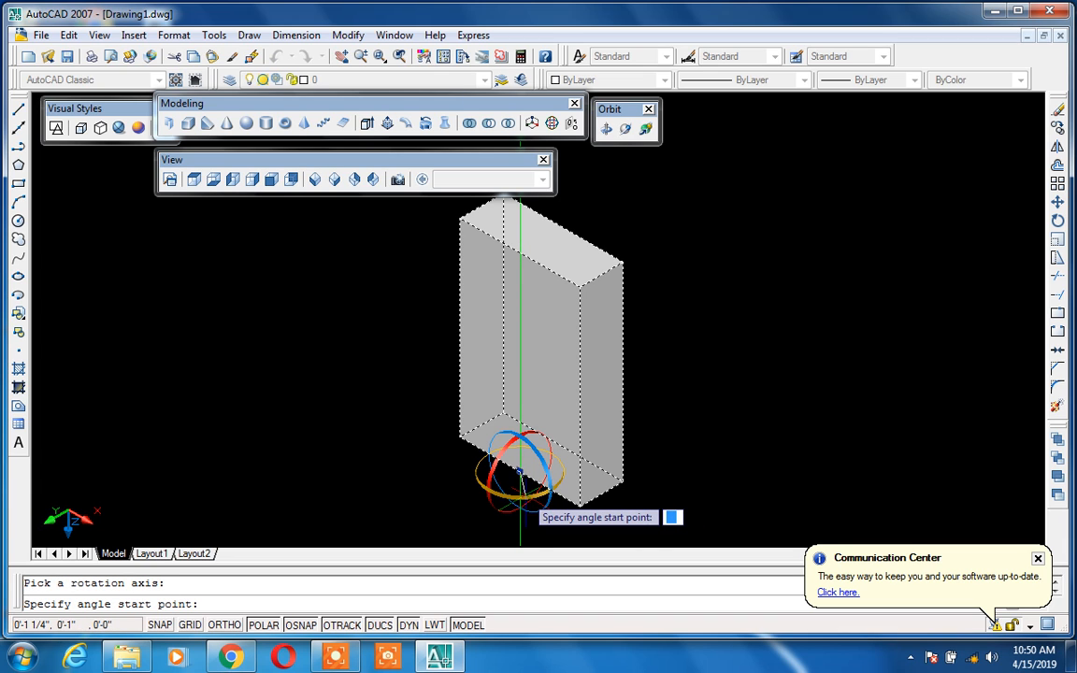
{"action": "type", "text": "90"}
{"action": "key", "text": "Return"}
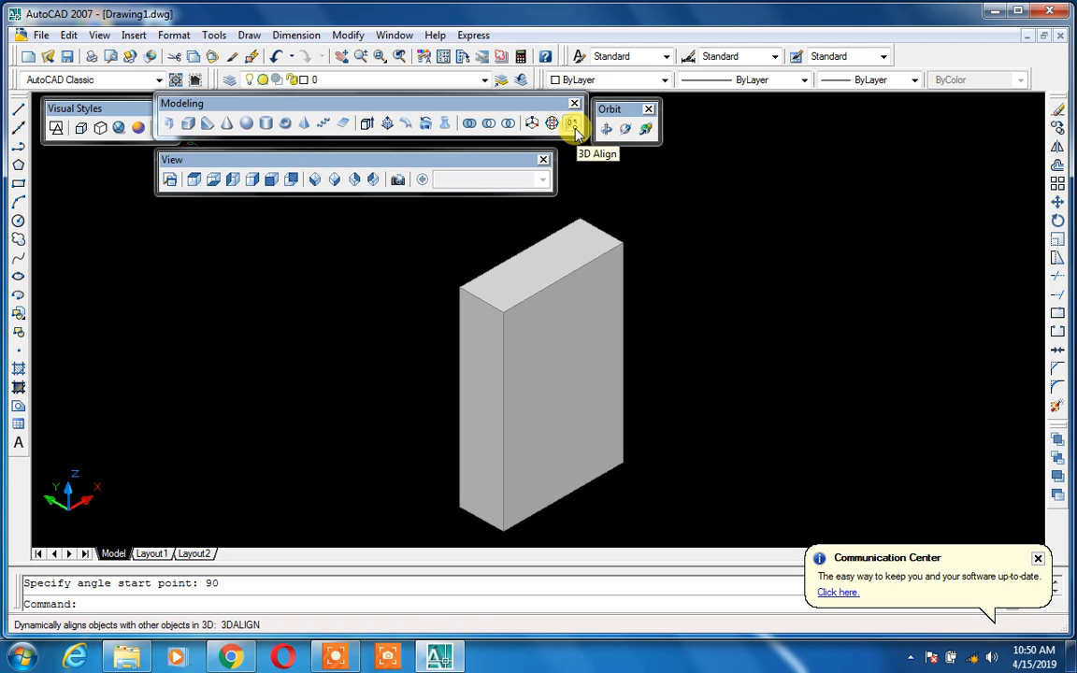
Try to align the box with 3D Align, using a lower corner as the base point.
{"action": "type", "text": "3dalign"}
{"action": "key", "text": "Return"}
{"action": "left_click", "coordinate": [602, 320]}
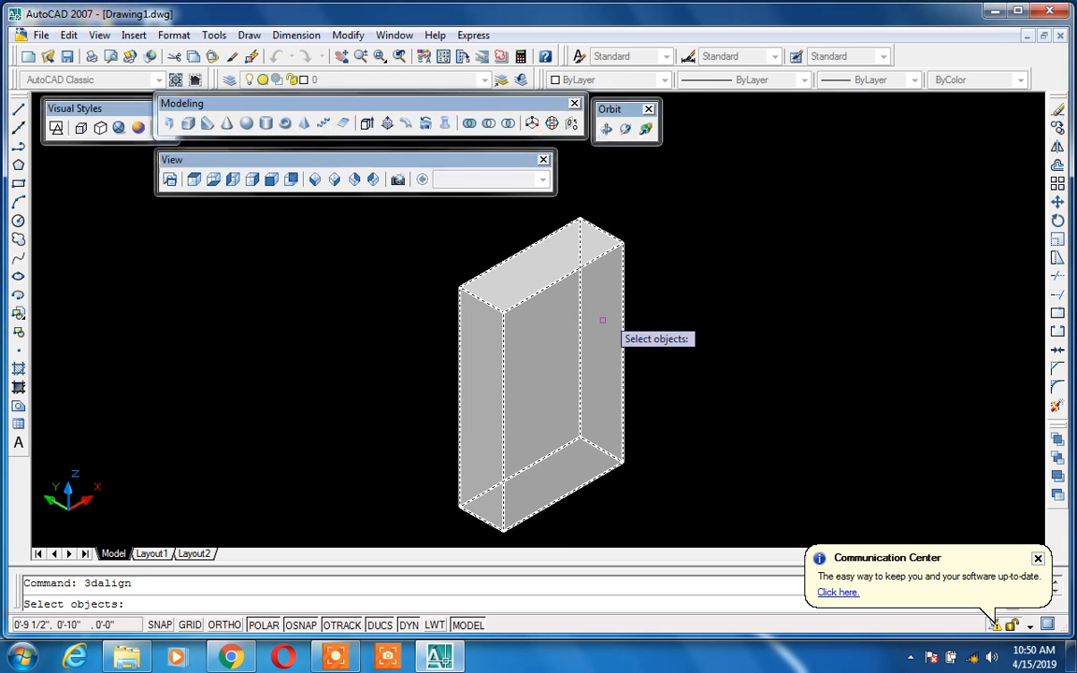
{"action": "key", "text": "Return"}
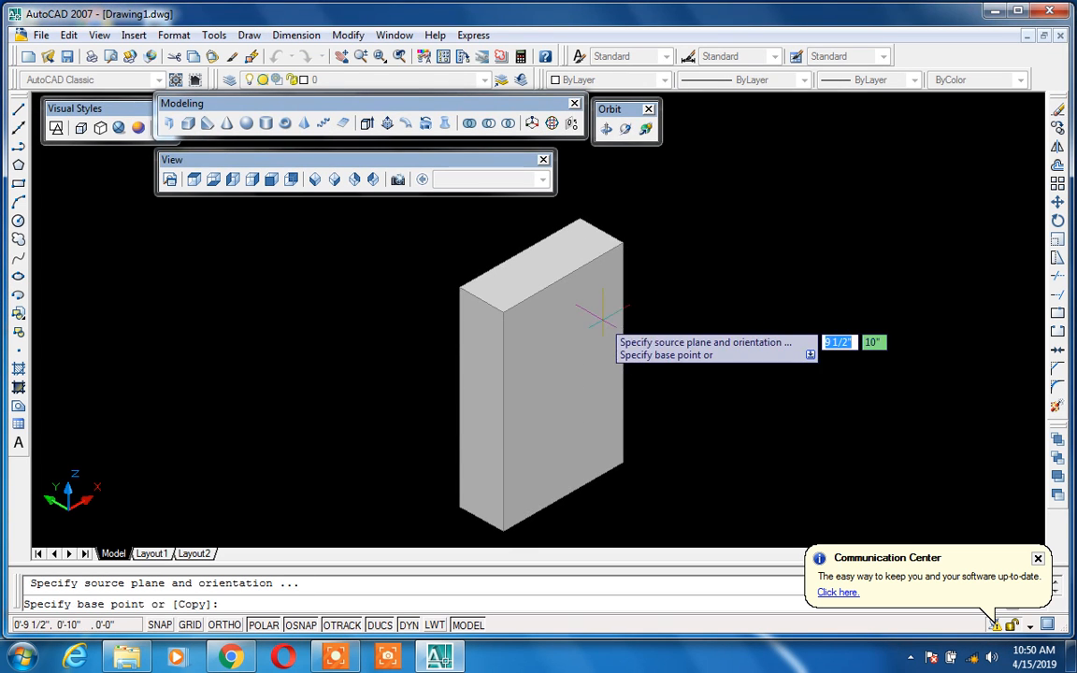
{"action": "left_click", "coordinate": [621, 462]}
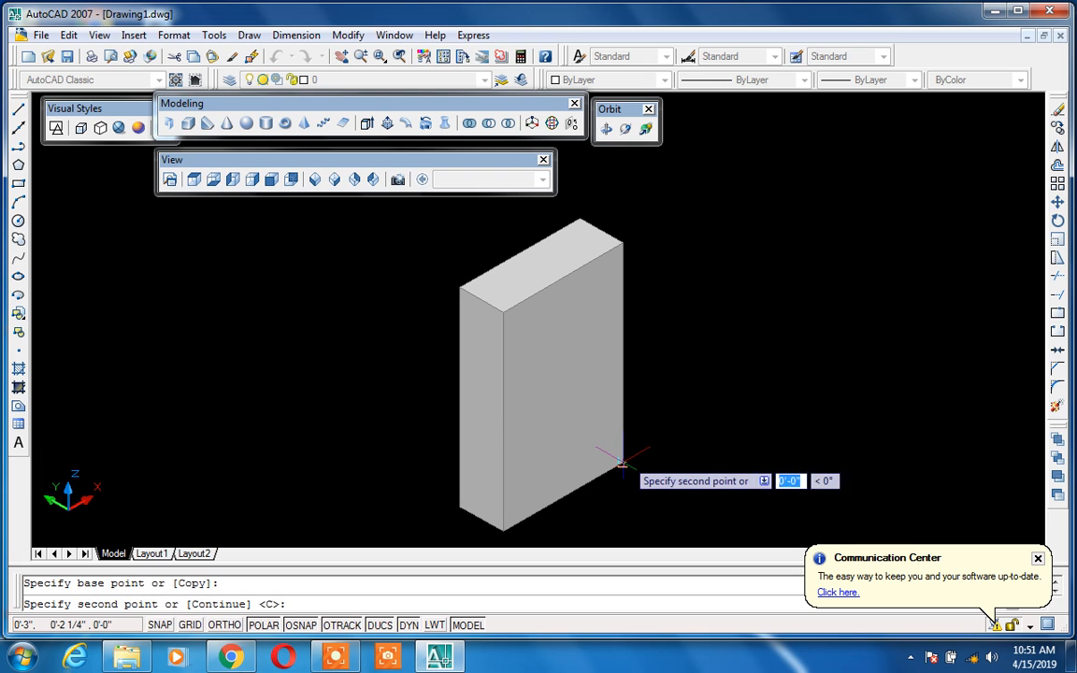
{"action": "key", "text": "Escape"}
Undo the 3D Align attempt and the last 90-degree rotation of the box.
{"action": "key", "text": "ctrl+z"}
{"action": "key", "text": "ctrl+z"}
{"action": "key", "text": "ctrl+z"}
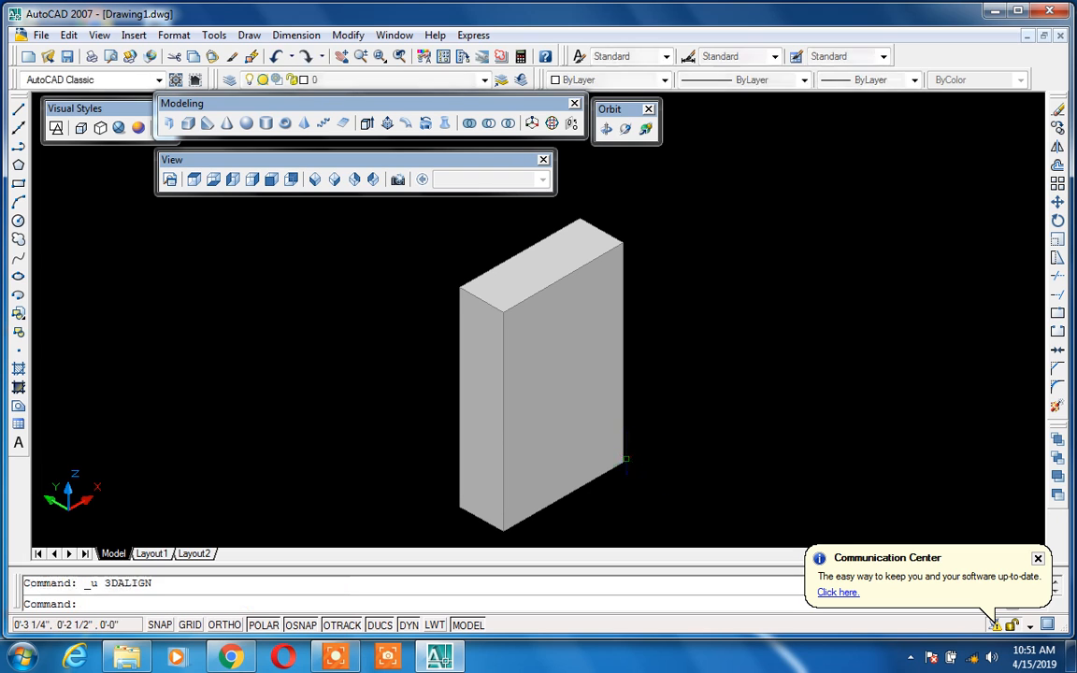
{"action": "key", "text": "Escape"}
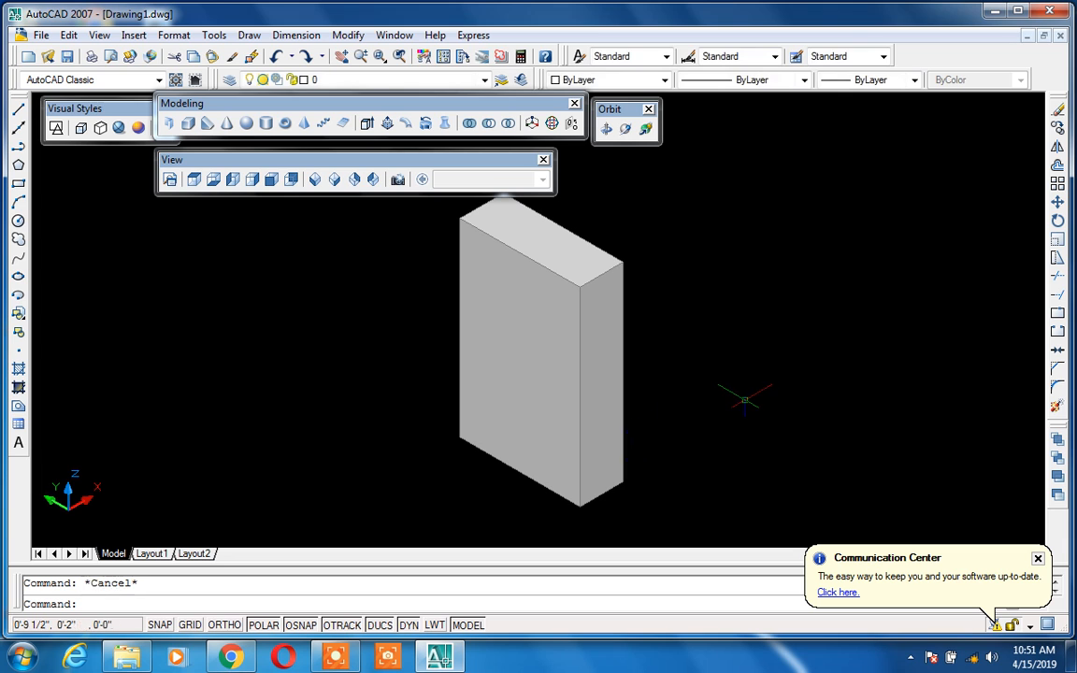
Copy the box twice from a lower corner, the first copy about 8 3/4 inches along X, and delete that middle copy.
{"action": "type", "text": "co"}
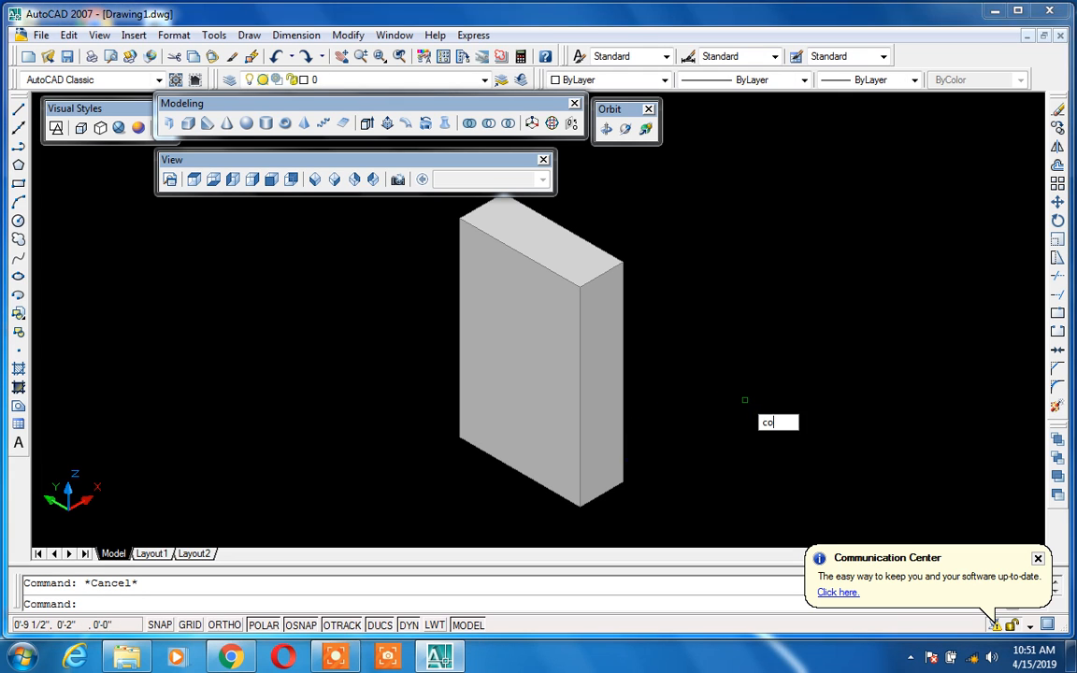
{"action": "key", "text": "Return"}
{"action": "left_click", "coordinate": [614, 420]}
{"action": "key", "text": "Return"}
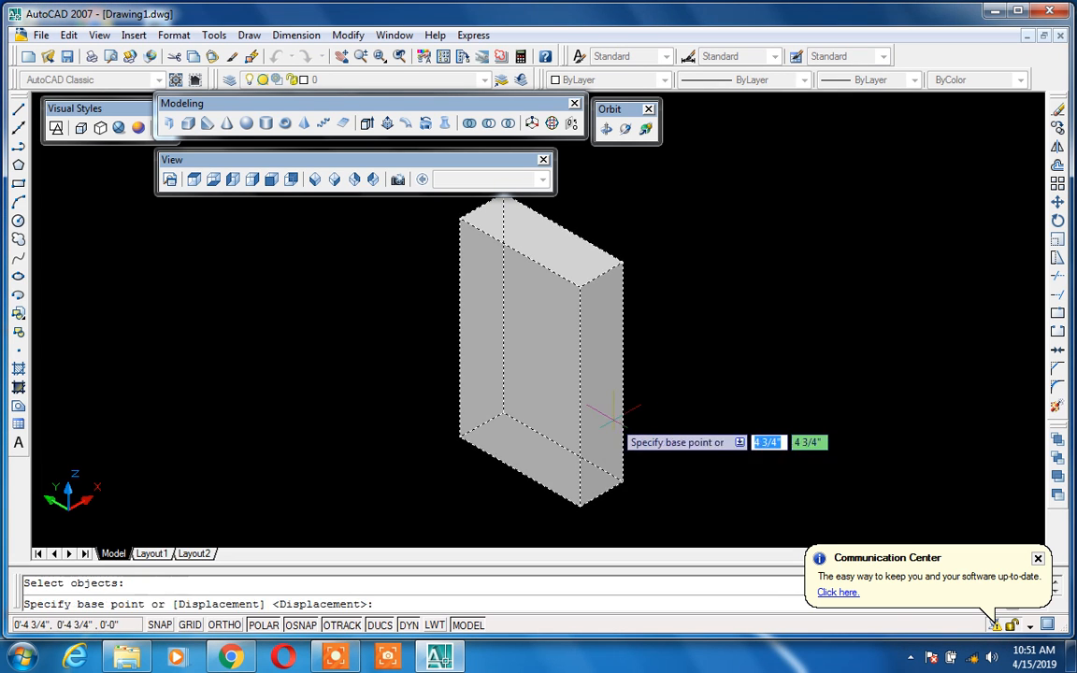
{"action": "left_click", "coordinate": [619, 479]}
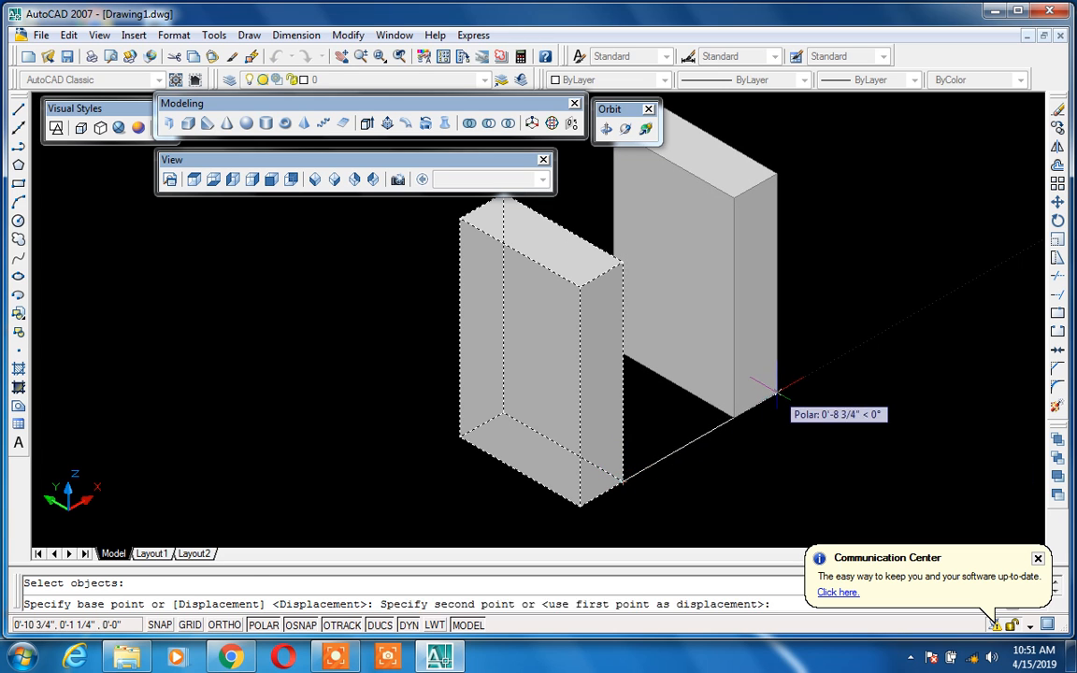
{"action": "left_click", "coordinate": [776, 392]}
{"action": "key", "text": "Escape"}
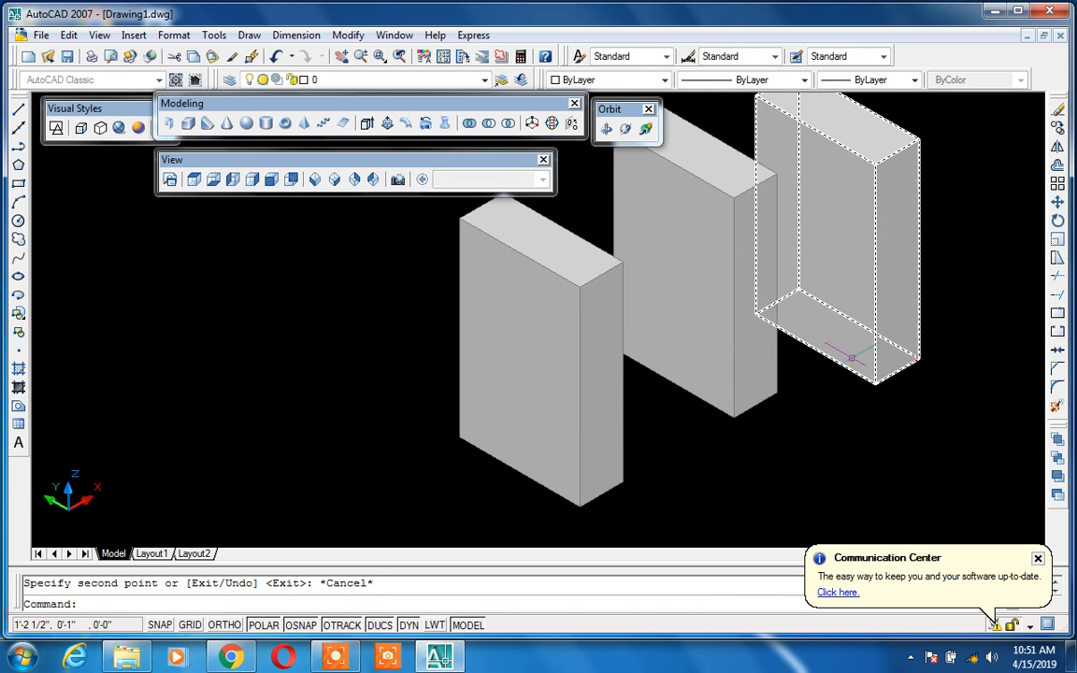
{"action": "left_click", "coordinate": [764, 357]}
{"action": "key", "text": "Delete"}
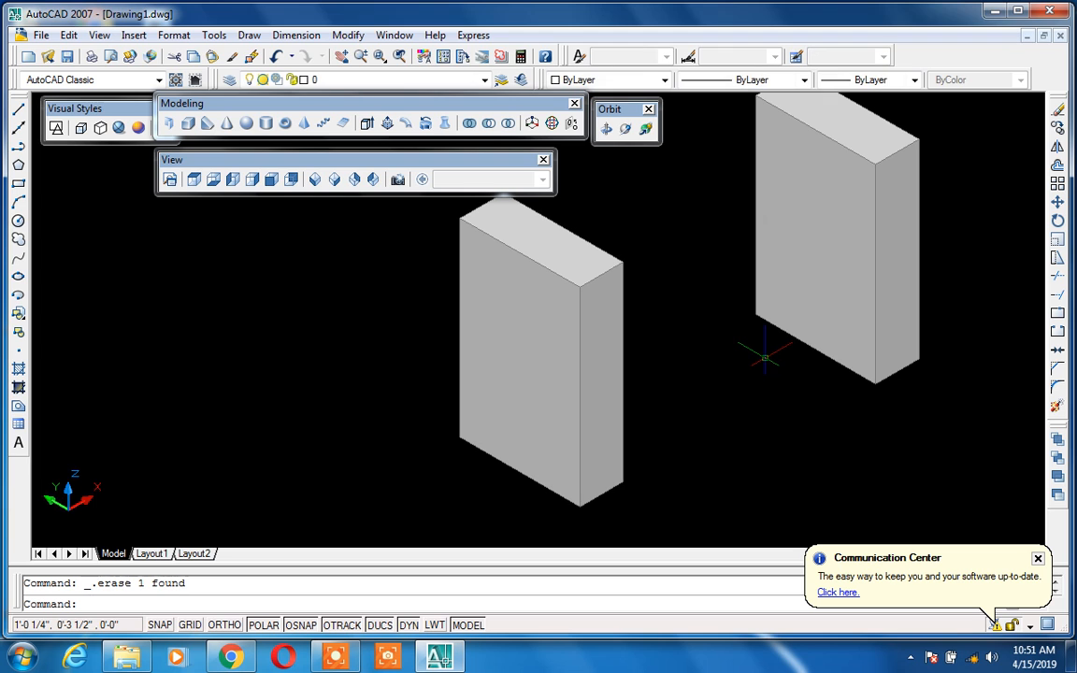
Start 3D Align on the original box with its upper corner as base point and the copy's lower and upper front corners as second and third source points.
{"action": "type", "text": "3dalign"}
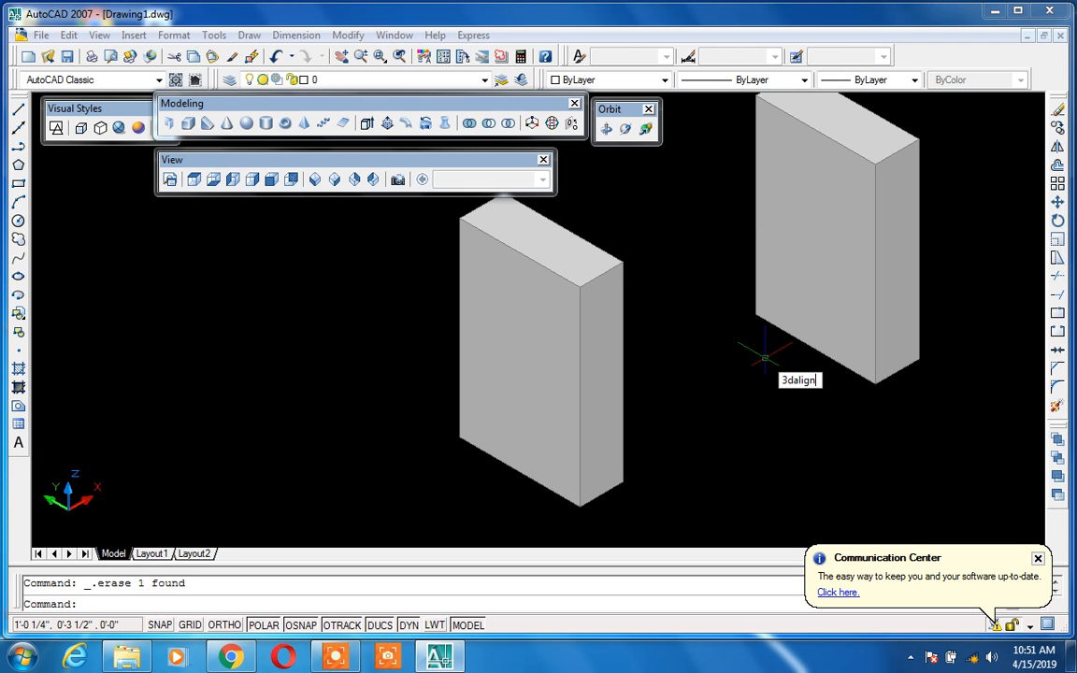
{"action": "key", "text": "Return"}
{"action": "left_click", "coordinate": [615, 361]}
{"action": "key", "text": "Return"}
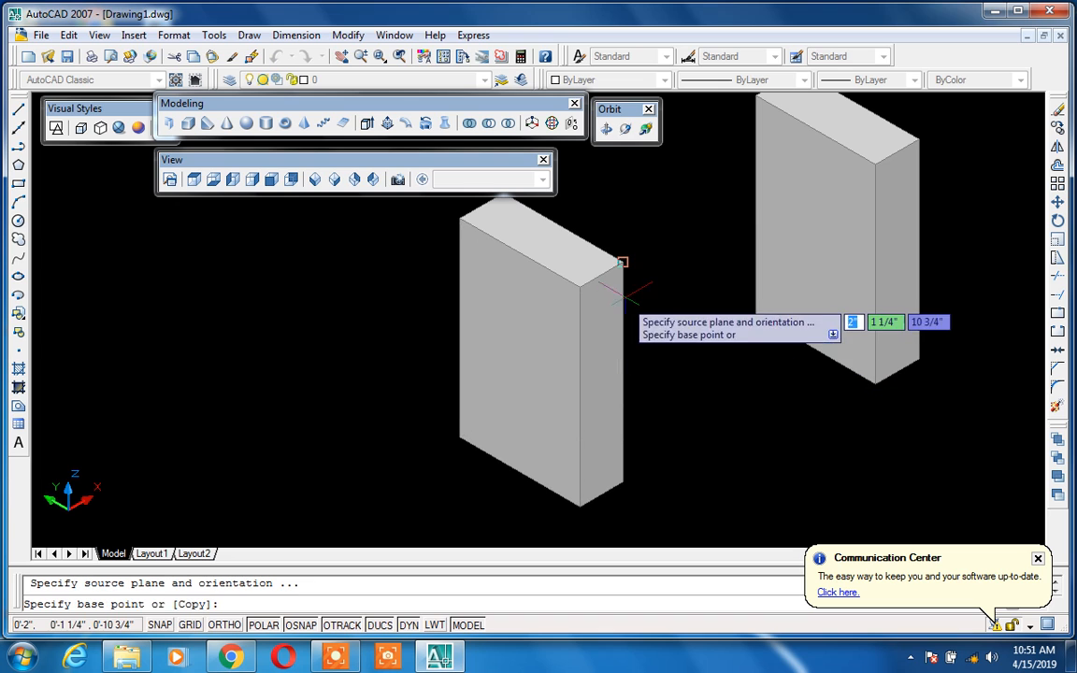
{"action": "left_click", "coordinate": [622, 263]}
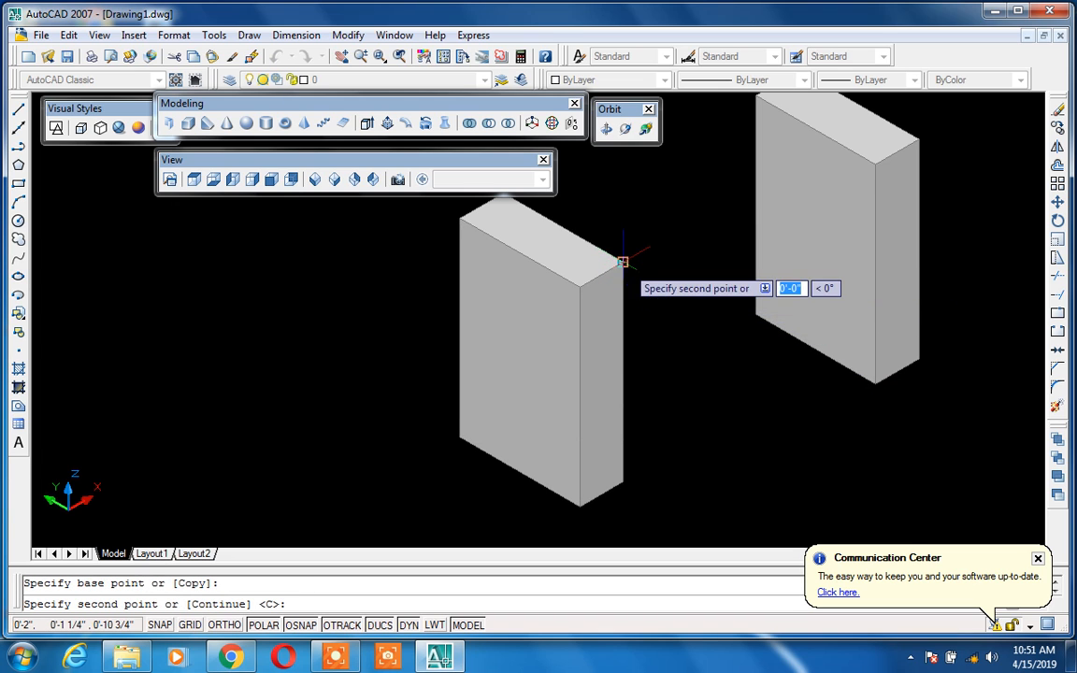
{"action": "left_click", "coordinate": [875, 383]}
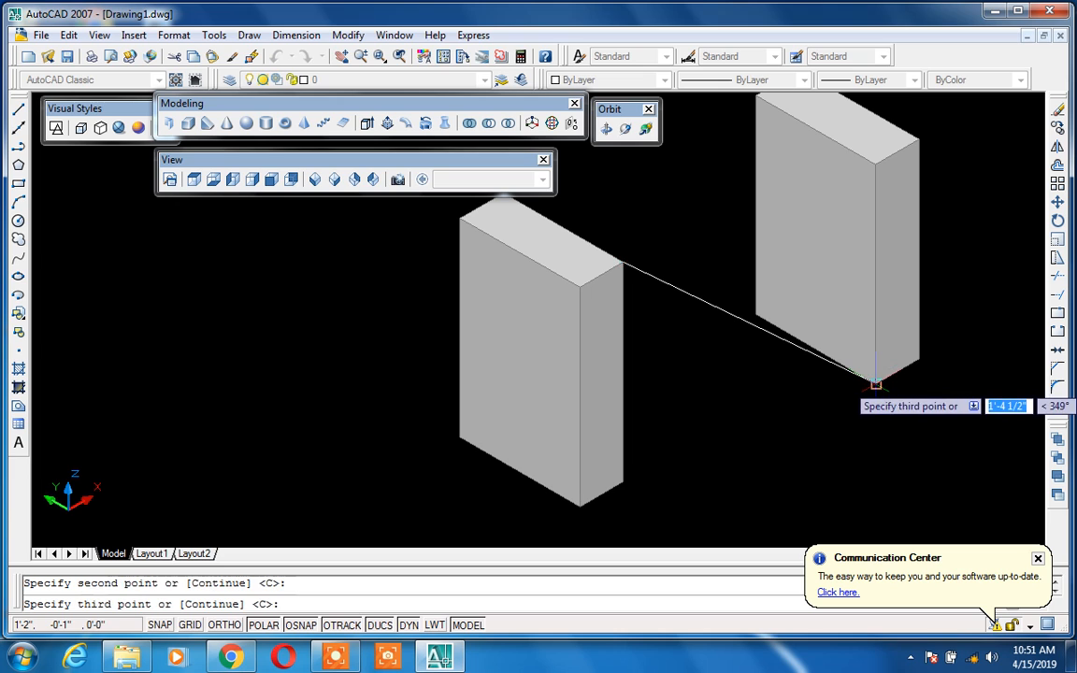
{"action": "left_click", "coordinate": [875, 163]}
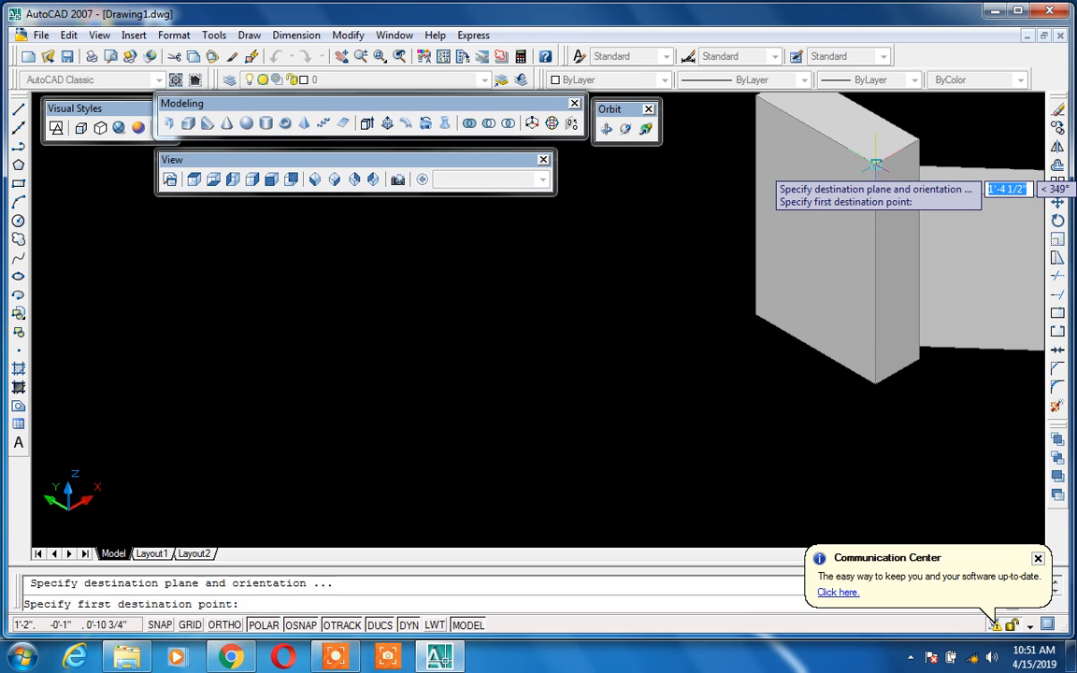
Set the first destination point at the copy's lower front corner and place the second and third destination points freely to finish the alignment.
{"action": "scroll", "coordinate": [870, 170], "scroll_direction": "down", "scroll_amount": 4}
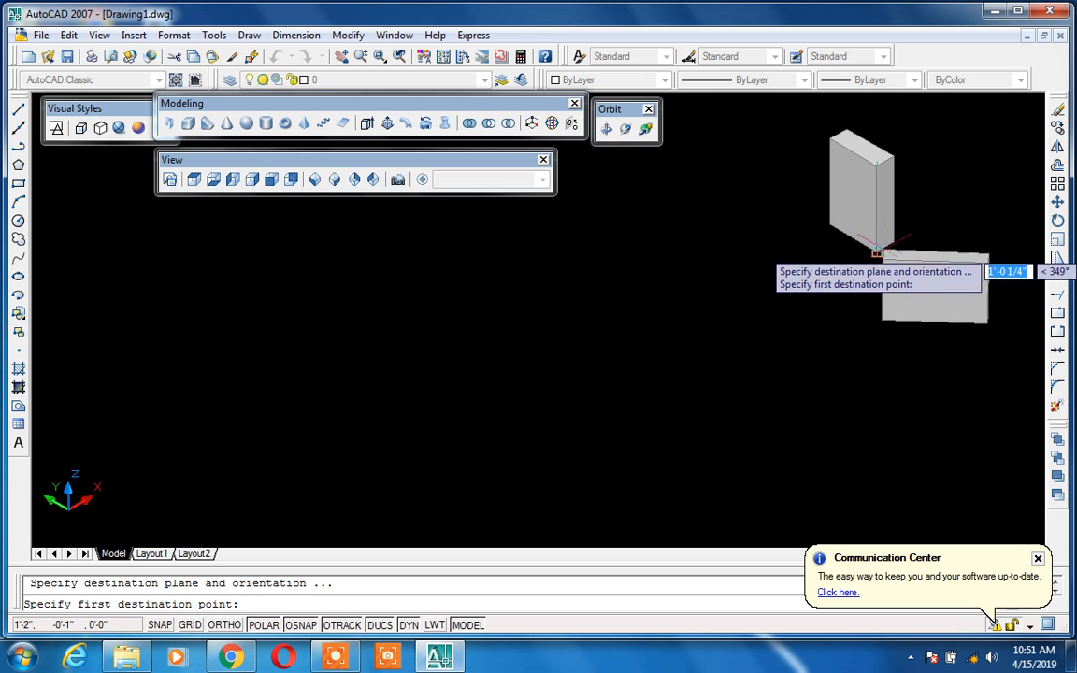
{"action": "left_click", "coordinate": [877, 253]}
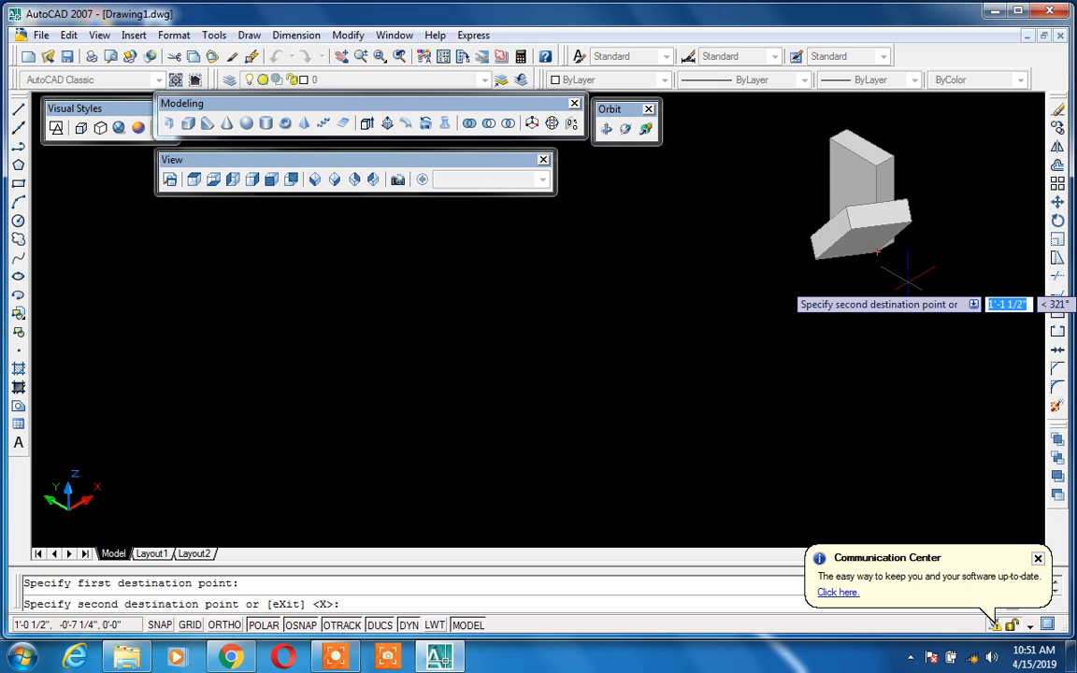
{"action": "left_click", "coordinate": [829, 281]}
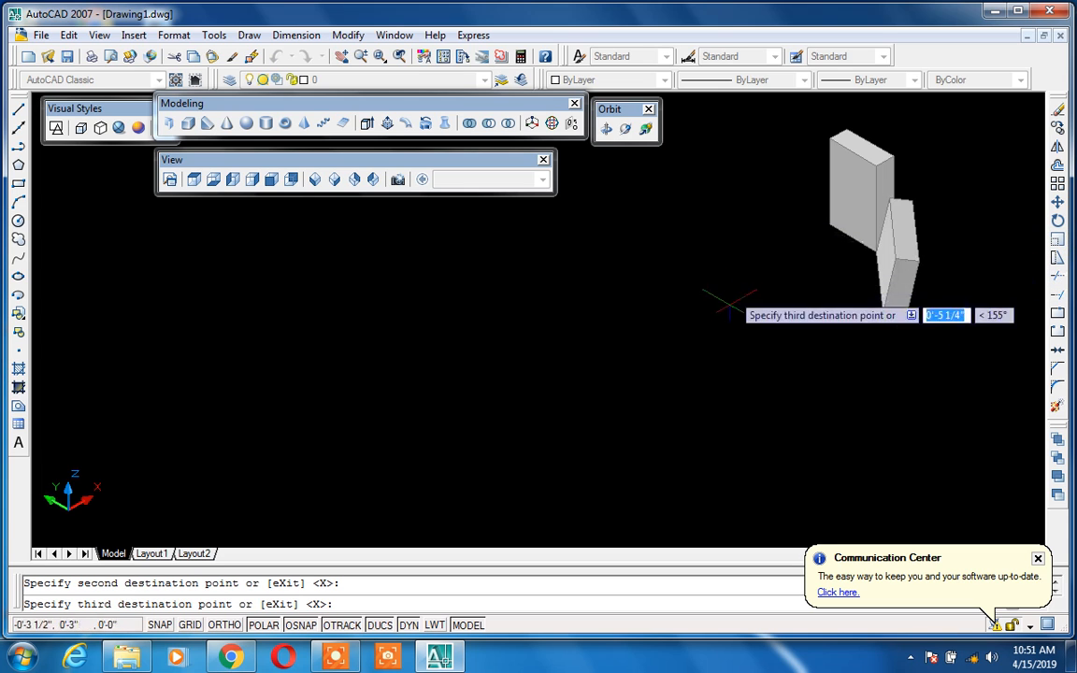
{"action": "key", "text": "F8"}
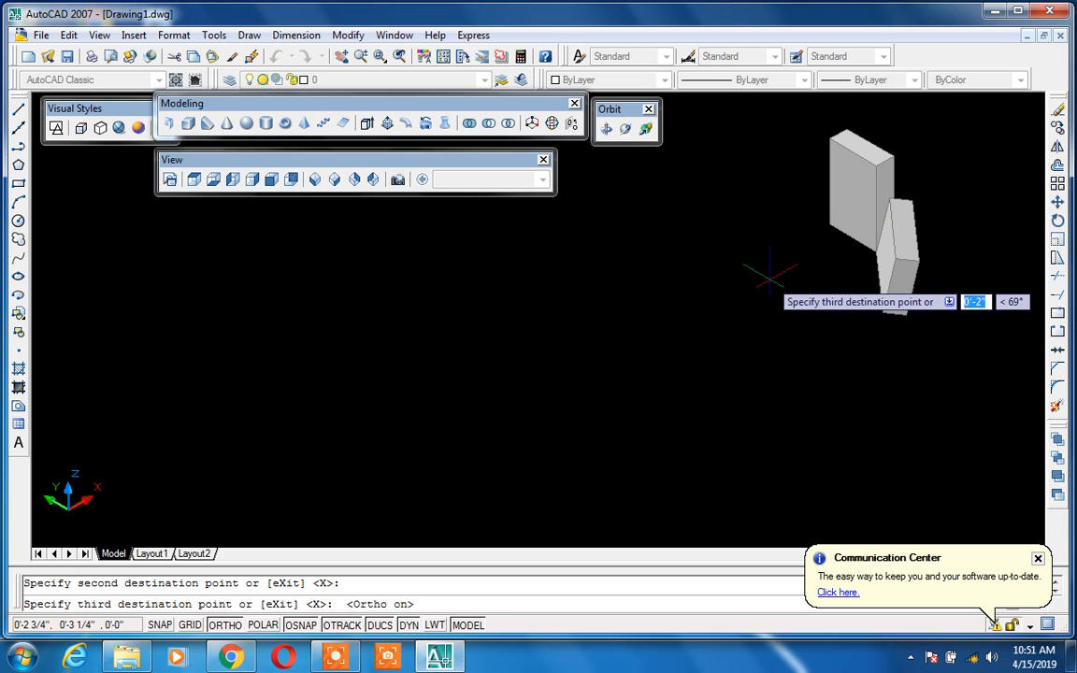
{"action": "key", "text": "F8"}
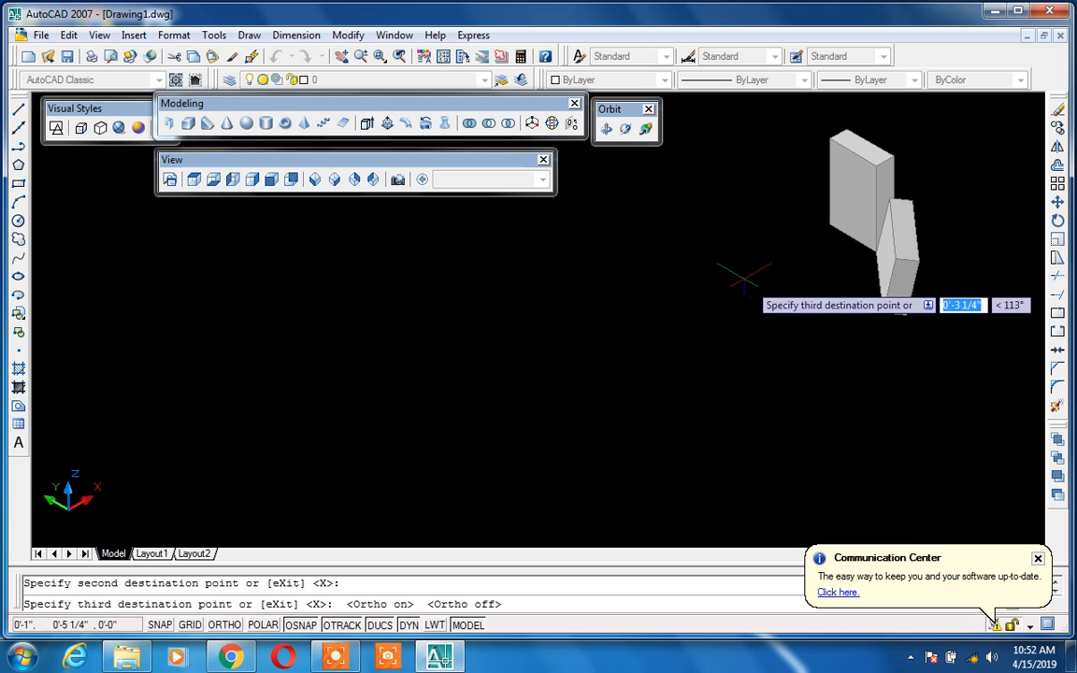
{"action": "left_click", "coordinate": [644, 227]}
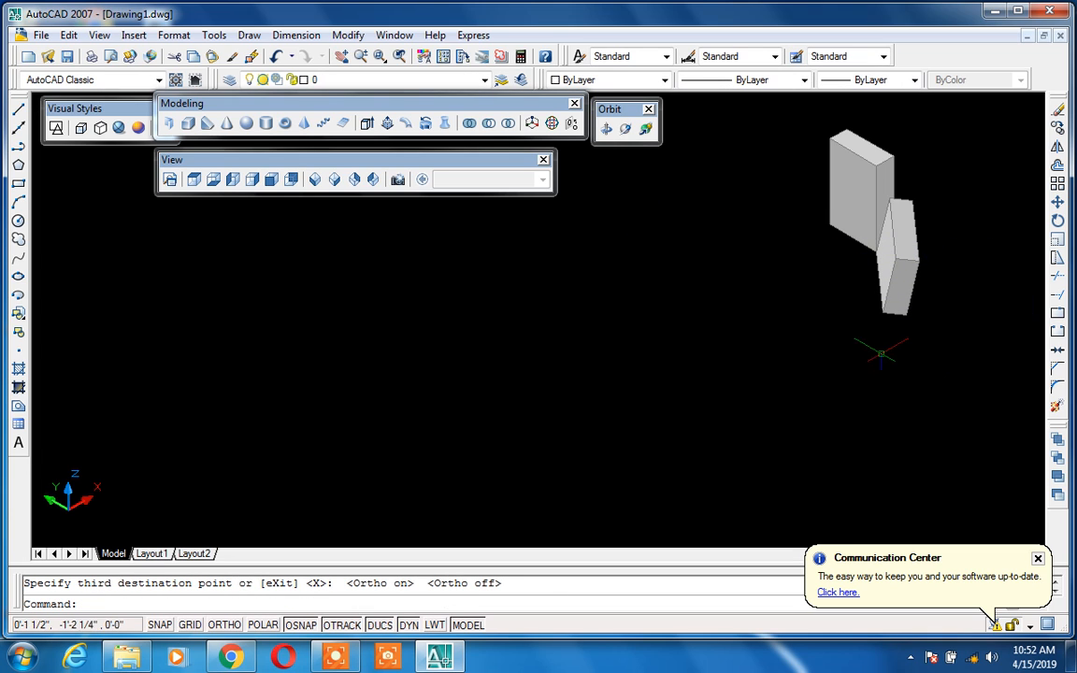